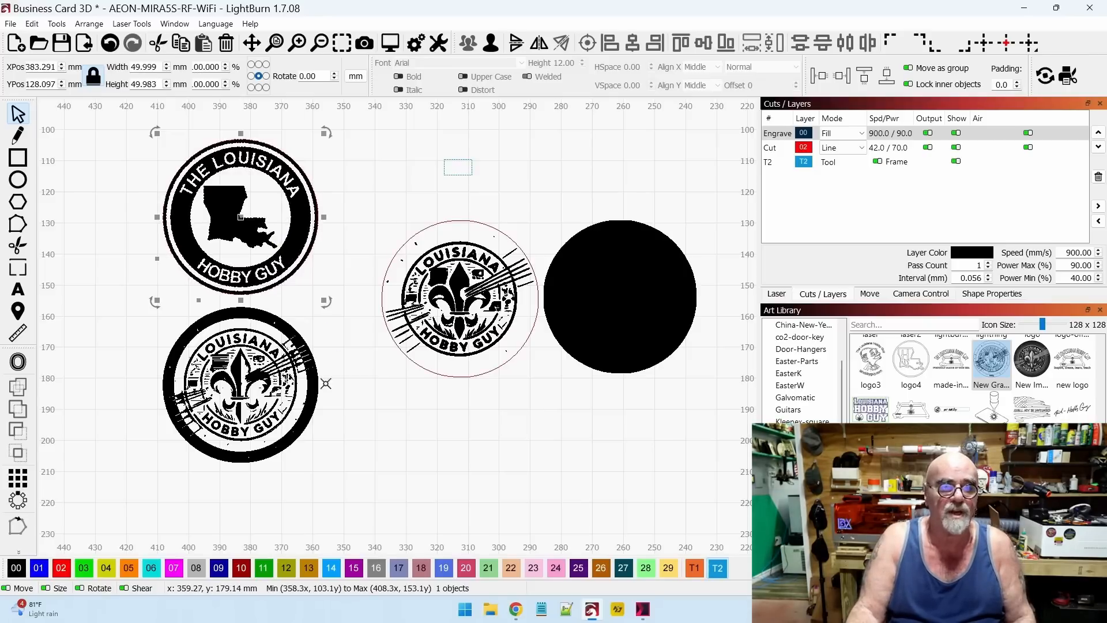
Inspect the coin designs, the solid disc and the small tool-layer rectangle, along with the Cut layer's settings.
left_click(446, 448)
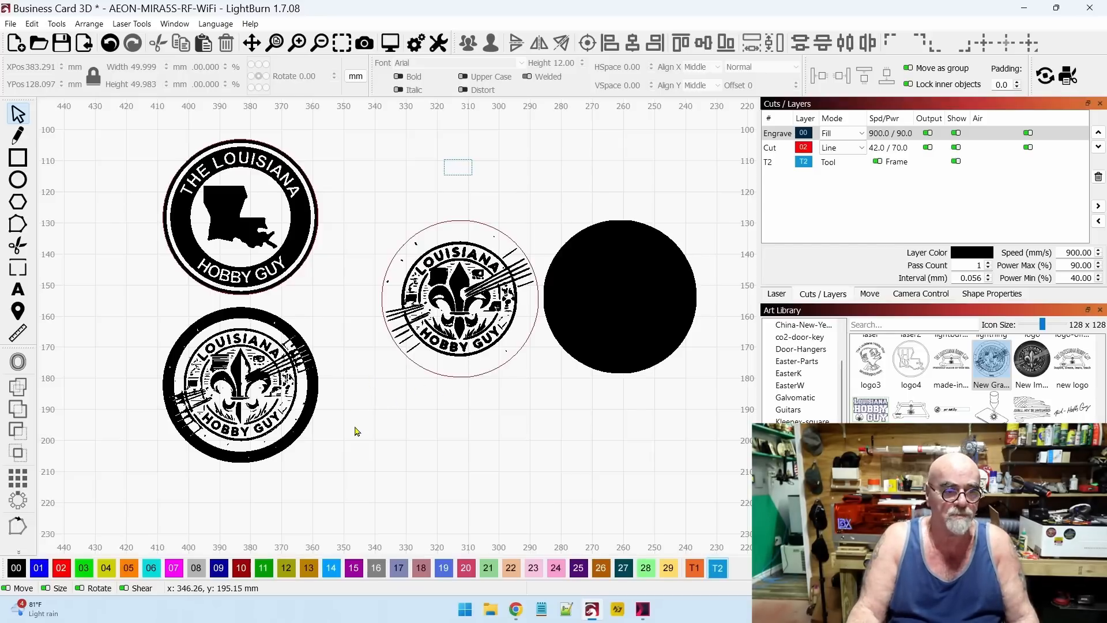
left_click(294, 398)
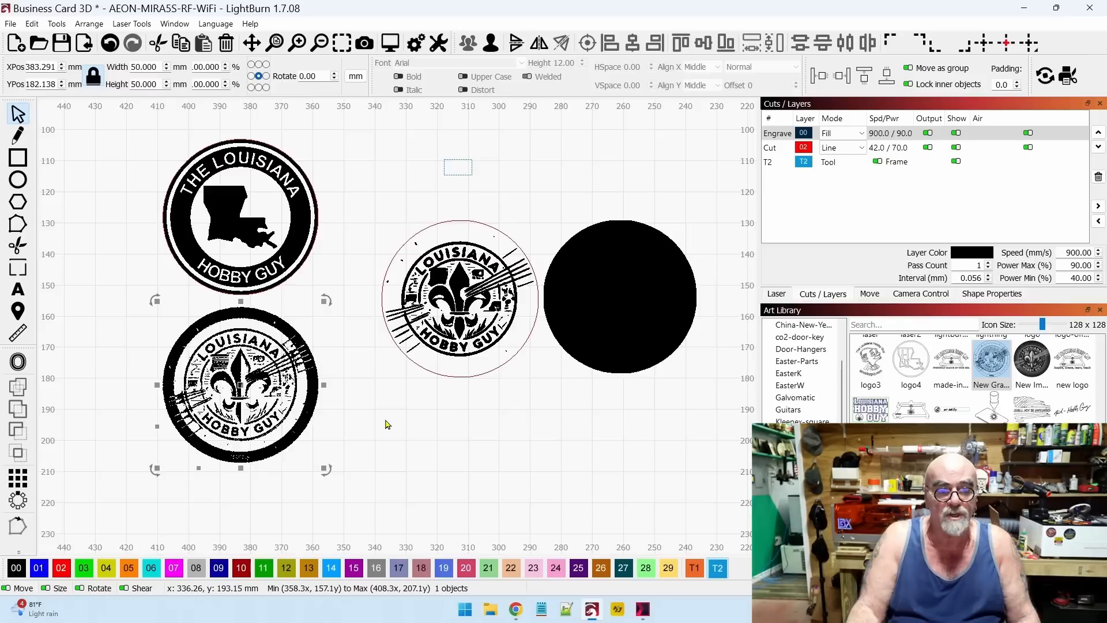
left_click(432, 425)
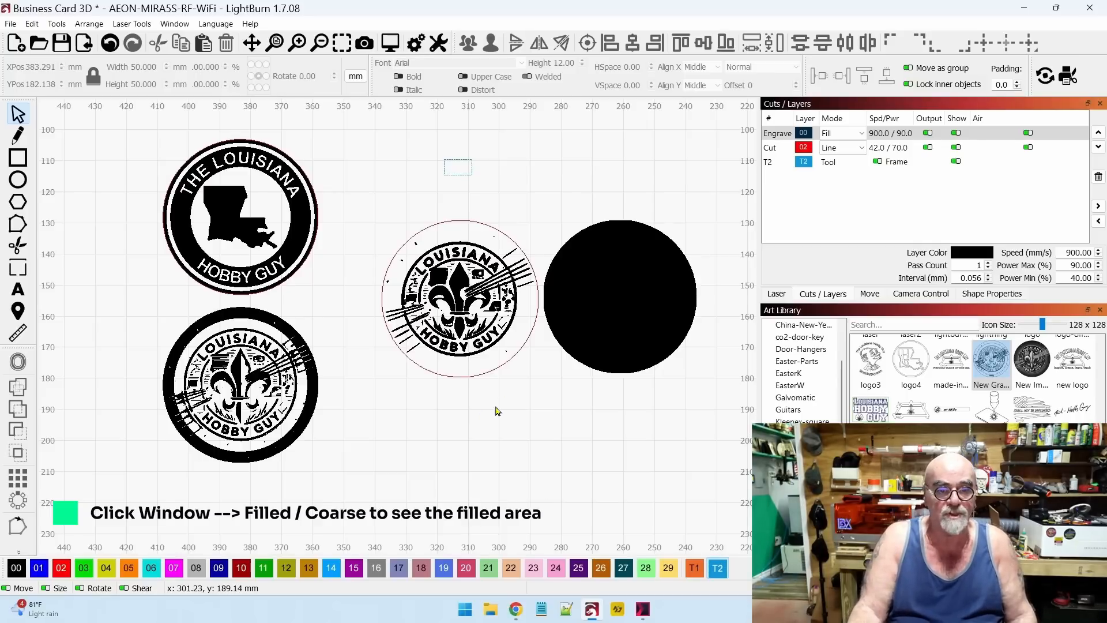
left_click(599, 271)
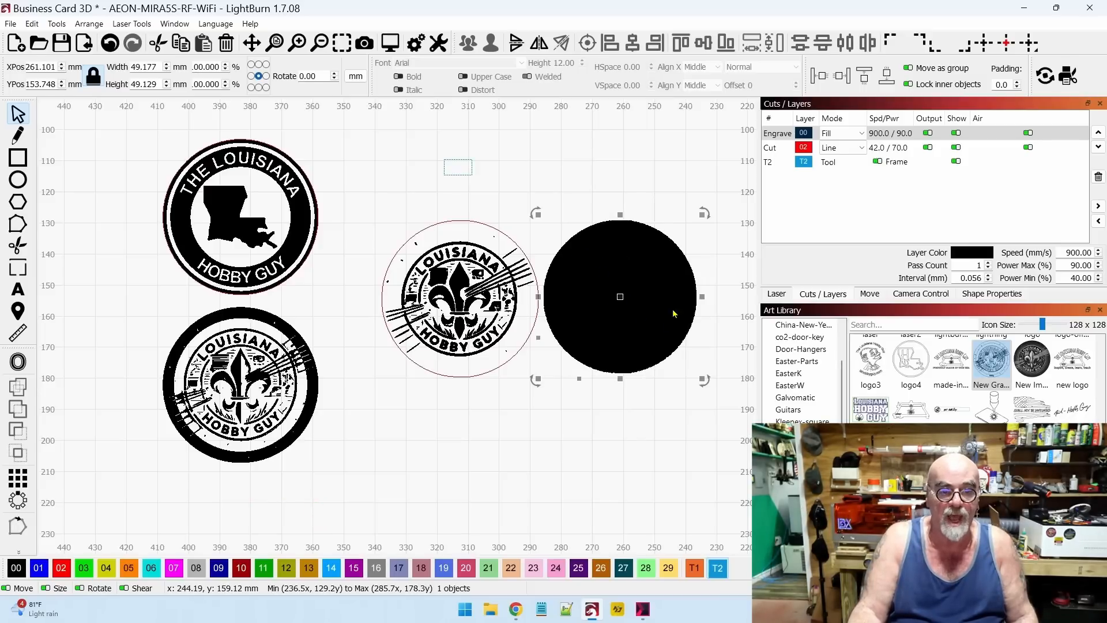
left_click(518, 442)
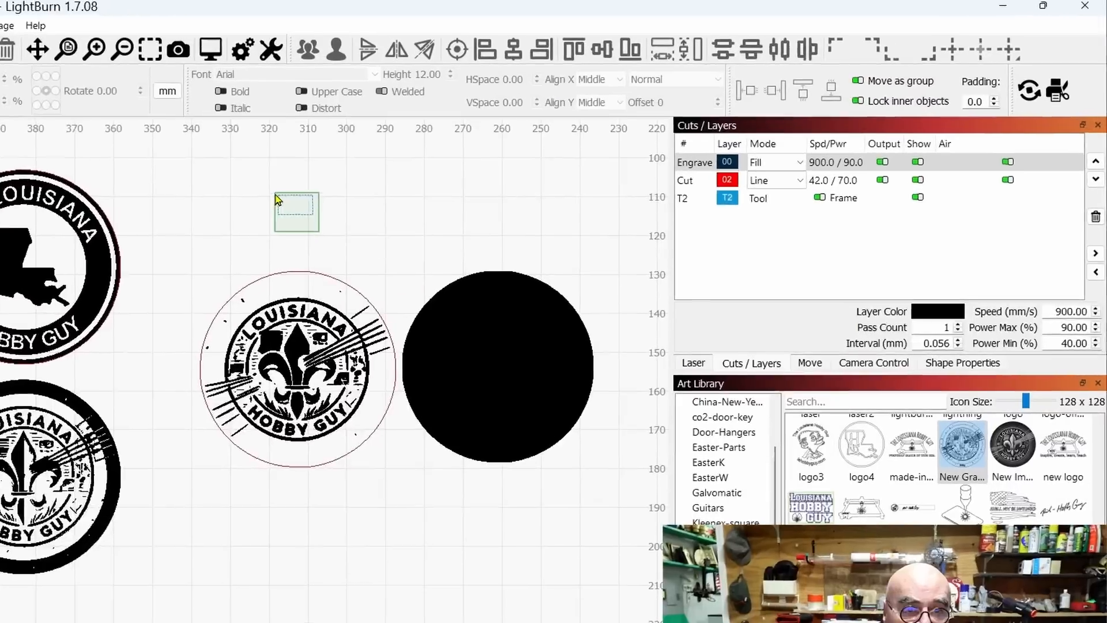
left_click(458, 174)
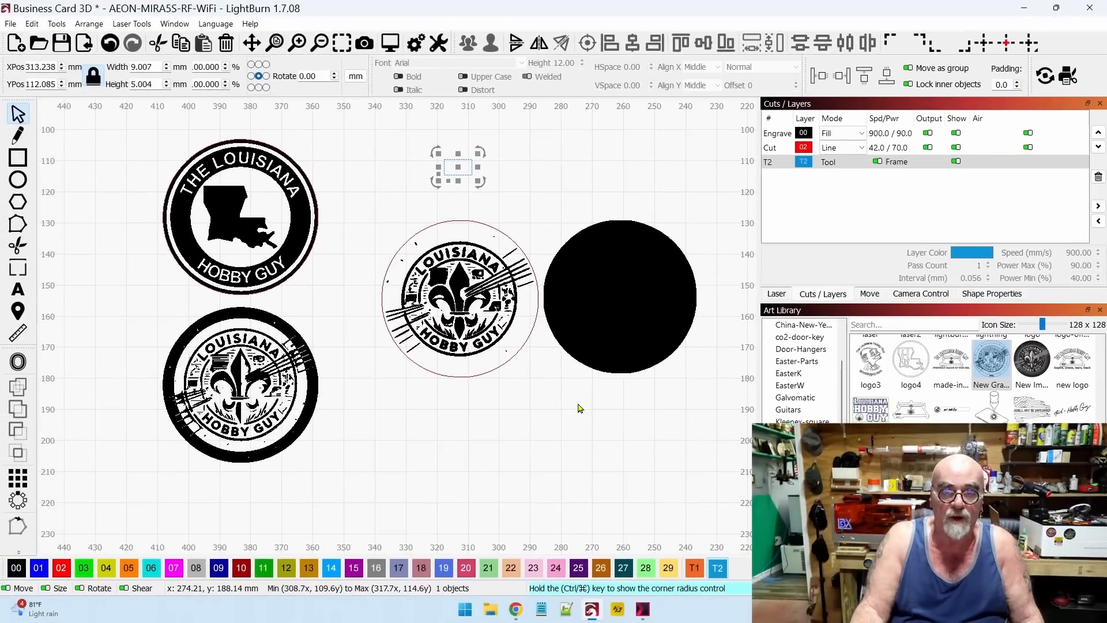
left_click(617, 340)
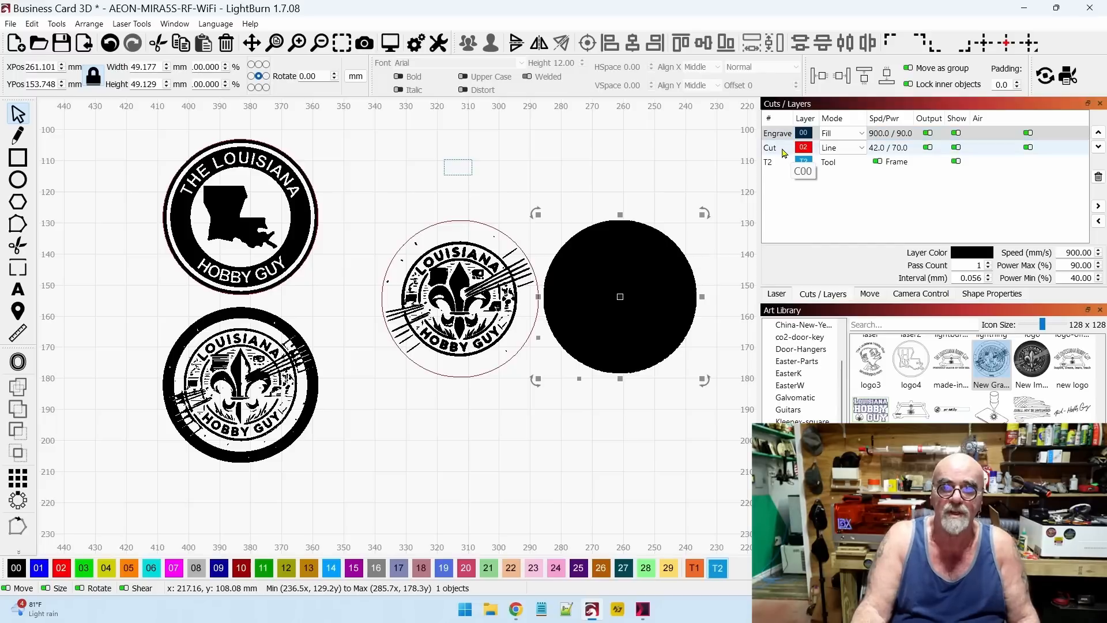
left_click(778, 149)
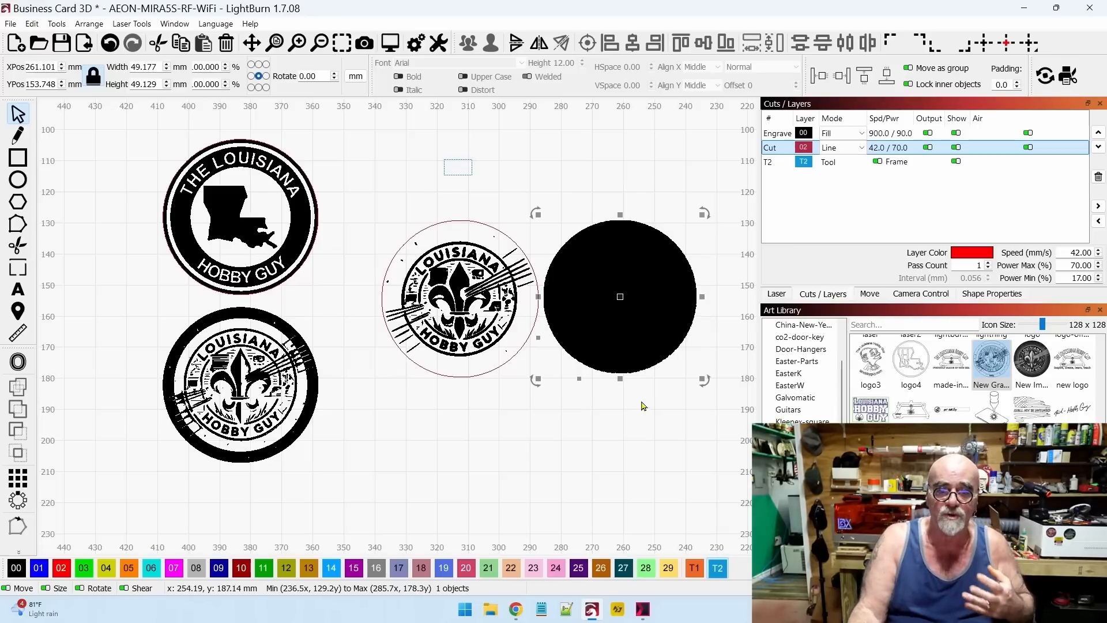
left_click(530, 444)
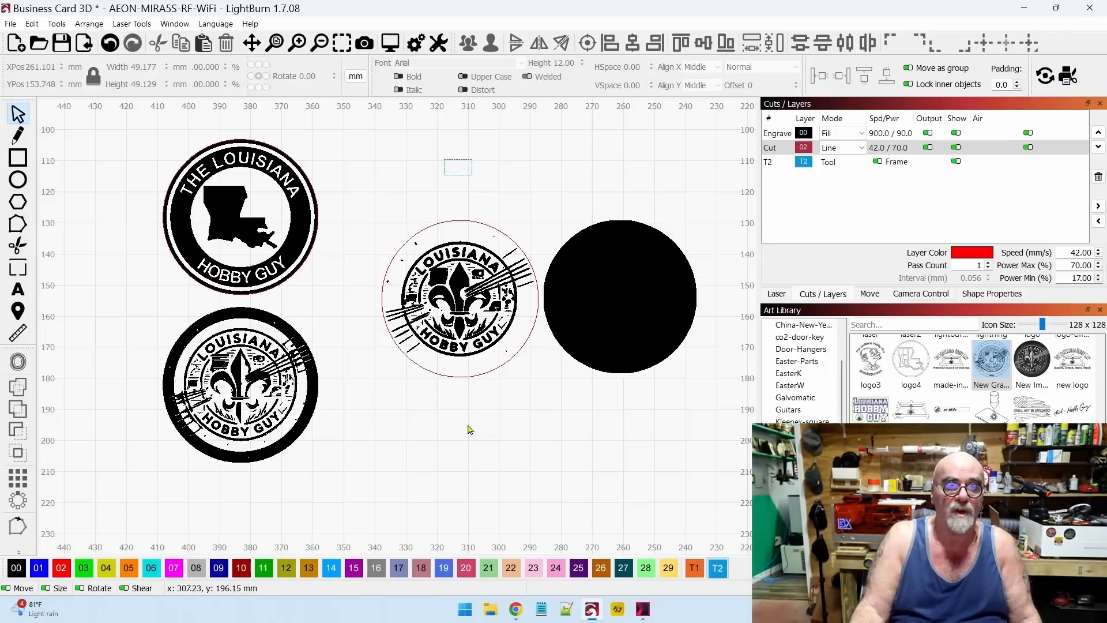
Assign the small rectangle to layer 25 and review the Brass Coin Vector cut settings for both Fill sub-layers and the Line sub-layer.
left_click_drag(484, 193, 466, 164)
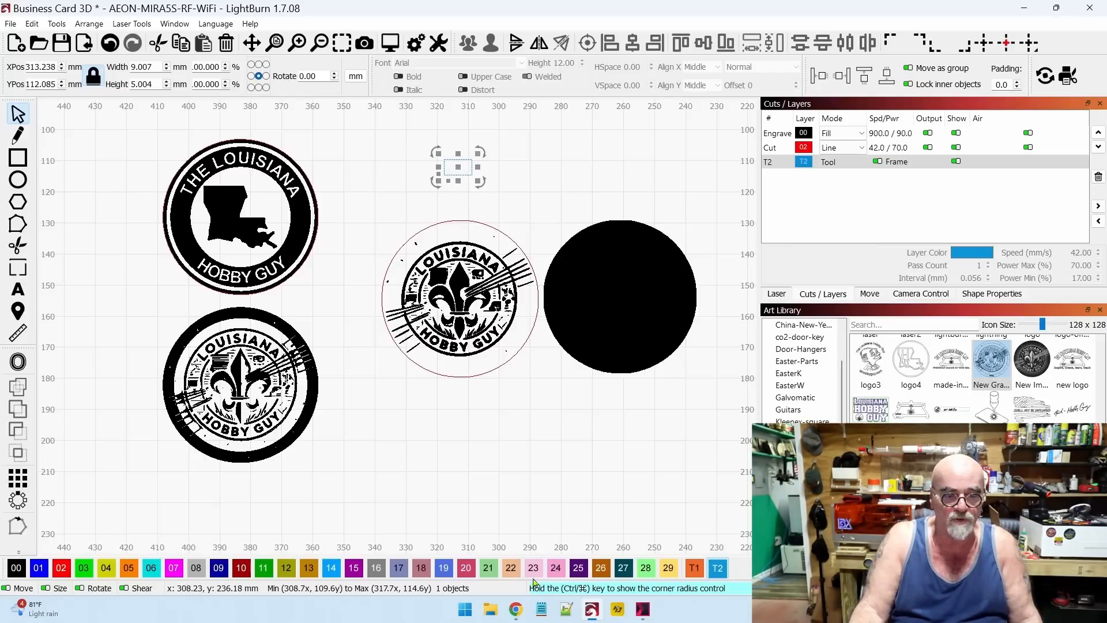
left_click(578, 568)
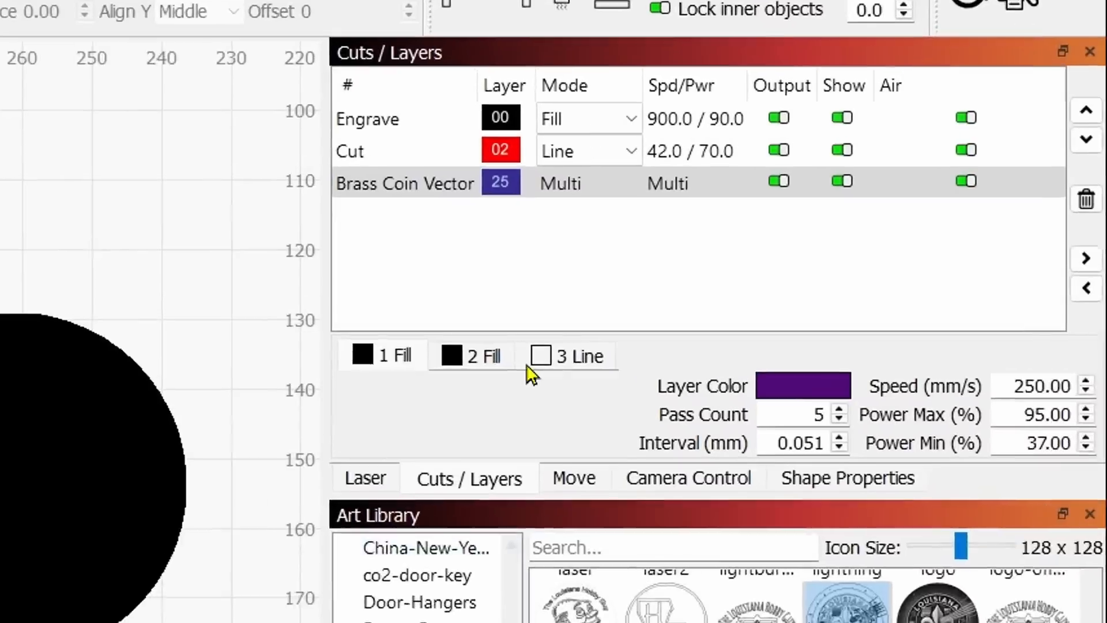
left_click(742, 167)
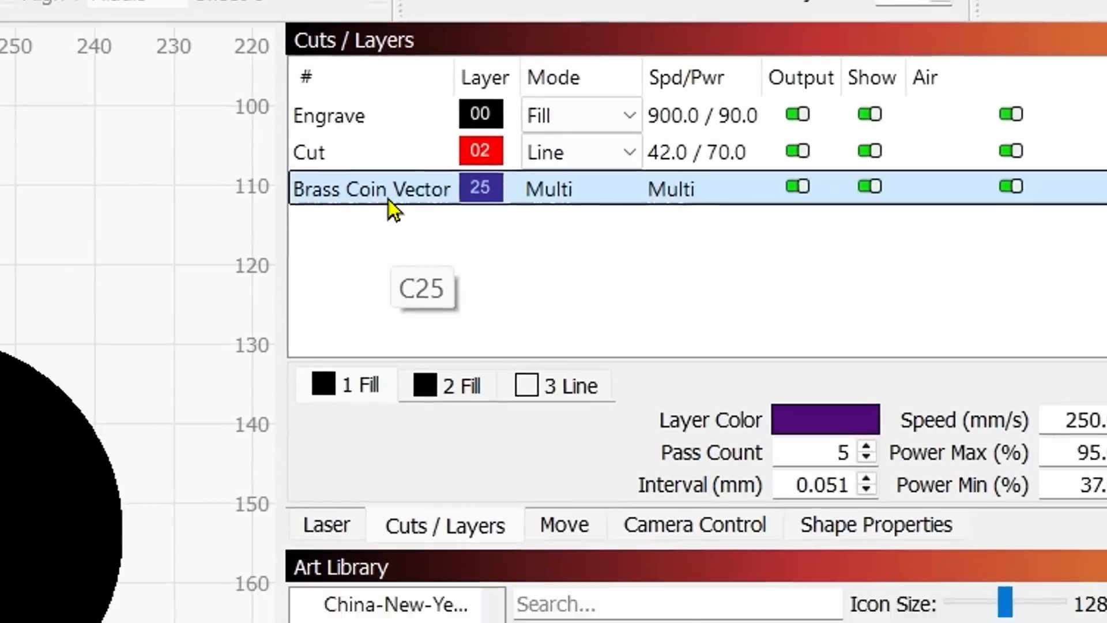
double_click(264, 203)
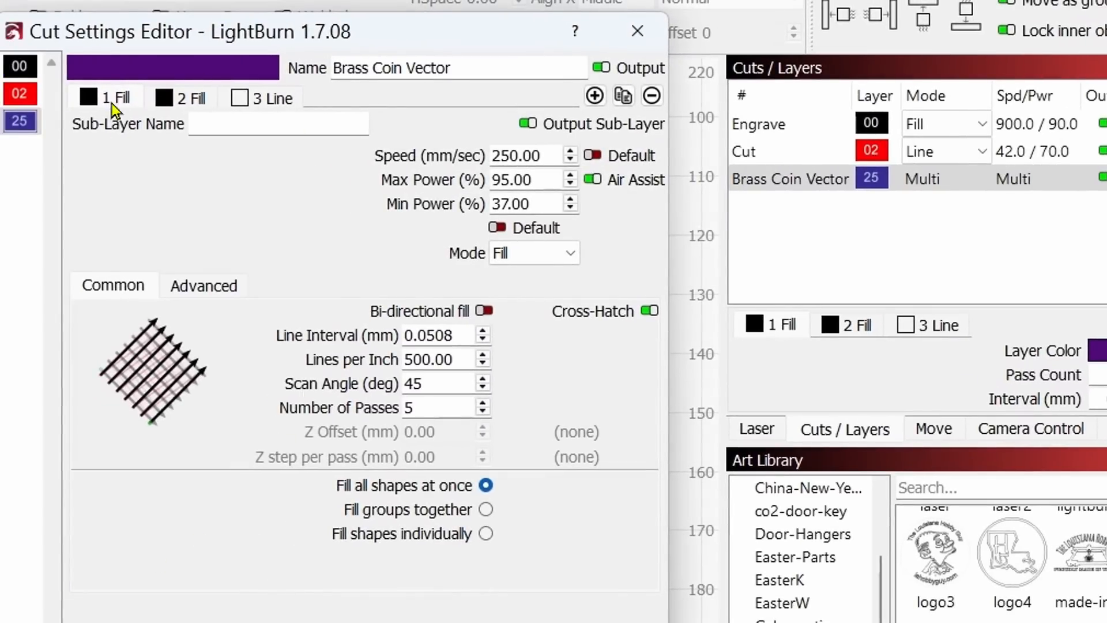
left_click(186, 105)
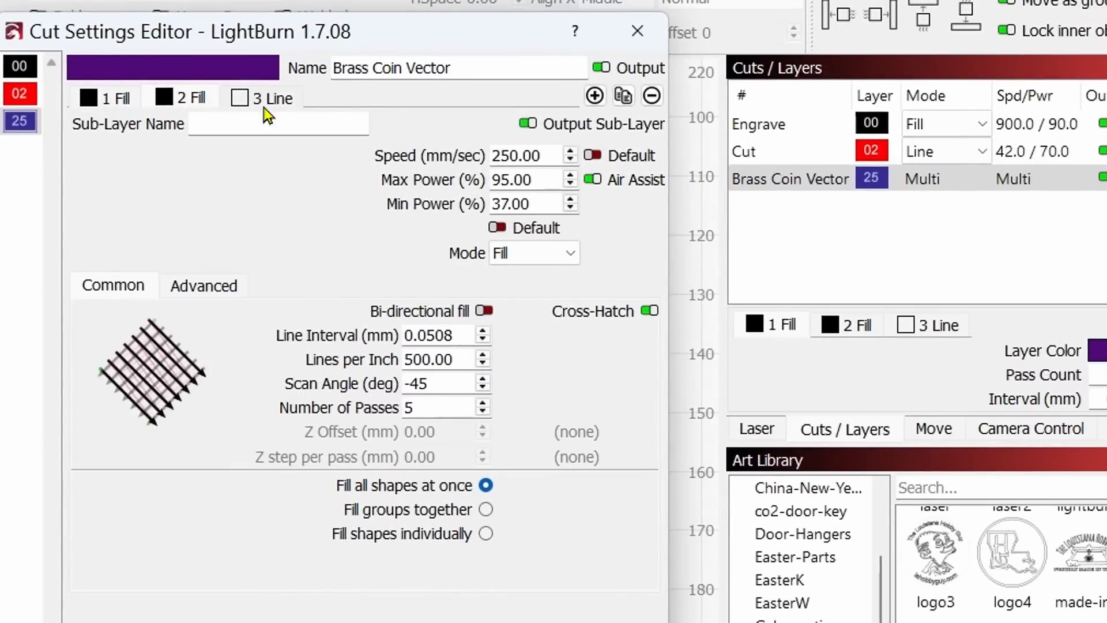
left_click(245, 104)
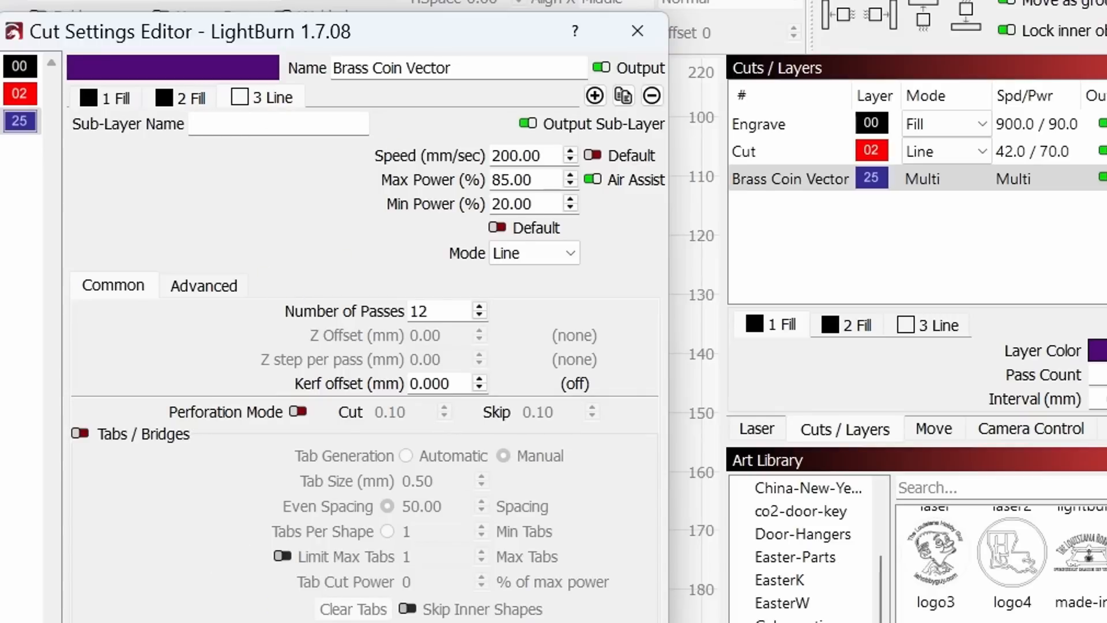
key("Return")
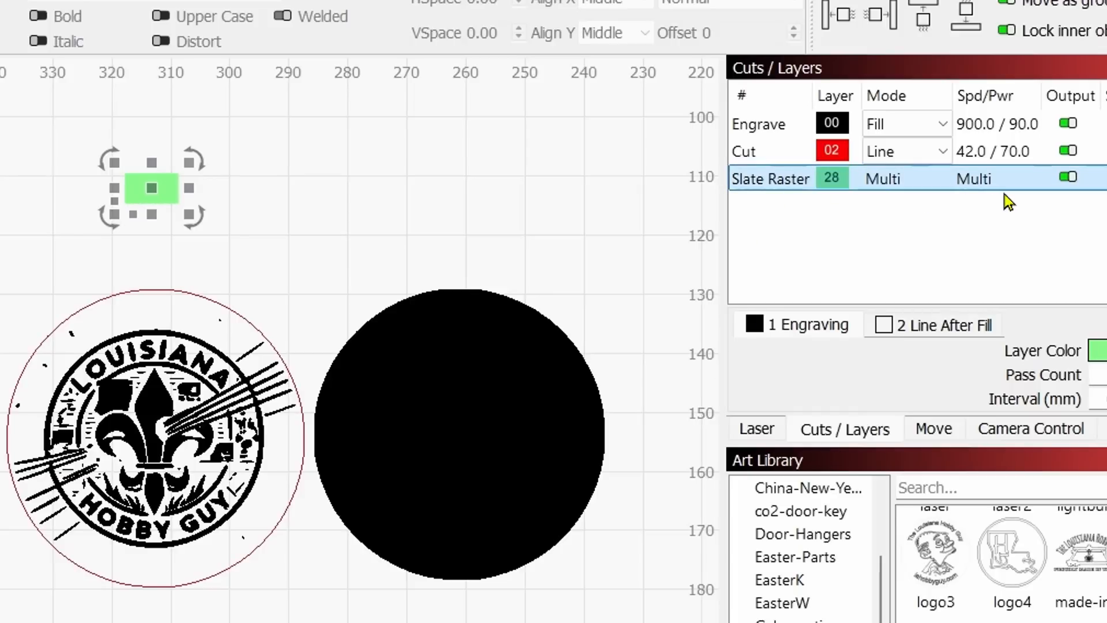
Review the Slate Raster layer's cut settings for its Engraving and Line After Fill sub-layers, and deselect the small rectangle.
double_click(773, 181)
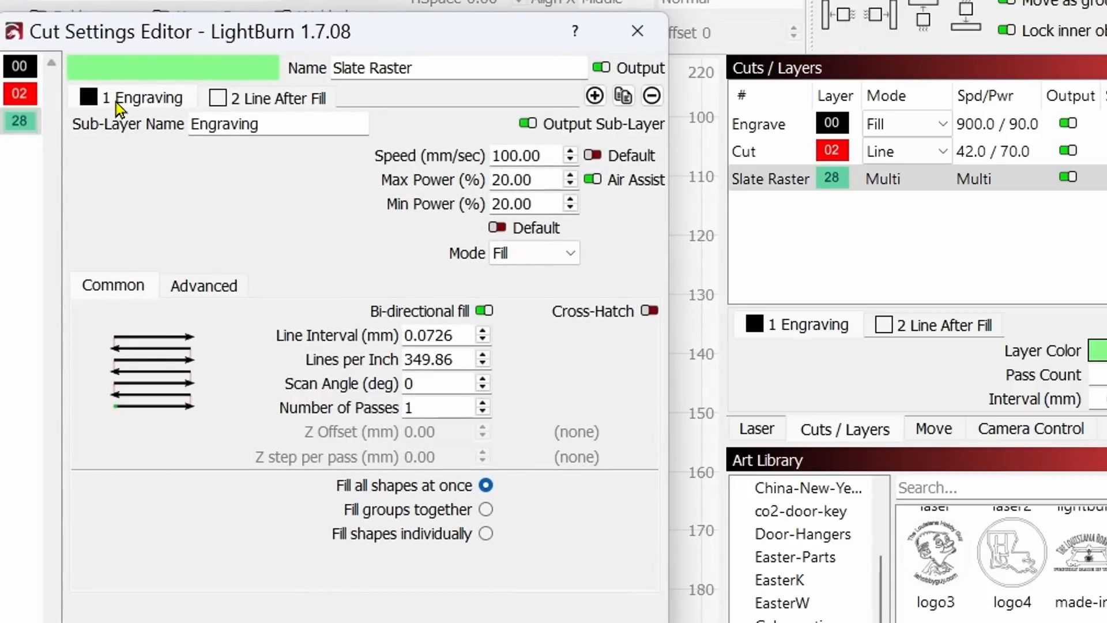
left_click(266, 126)
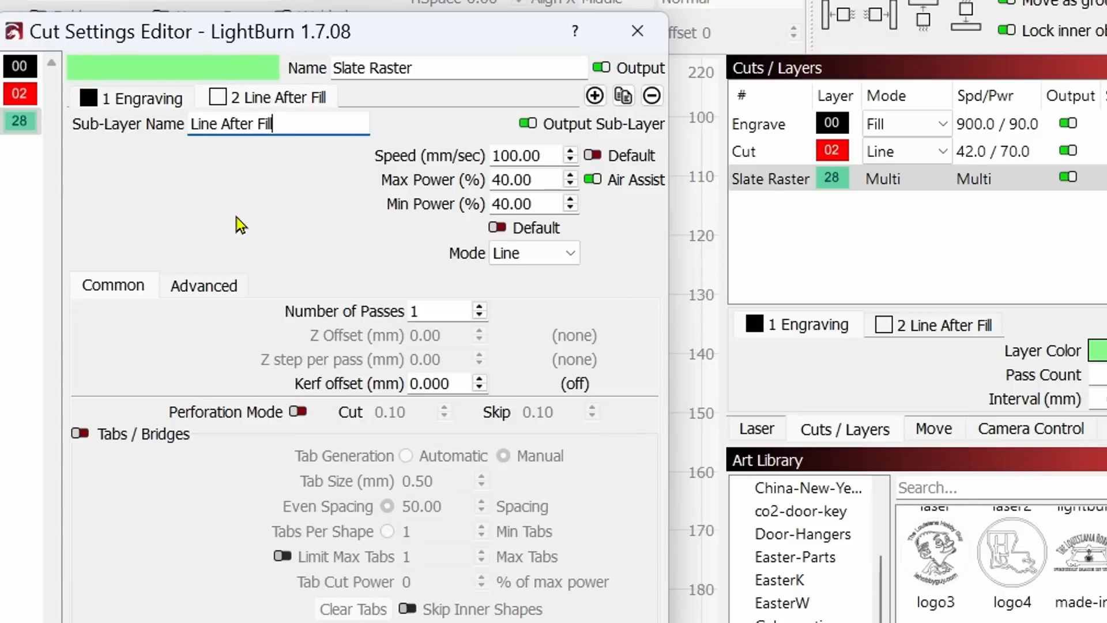
left_click(426, 73)
left_click_drag(428, 73, 330, 70)
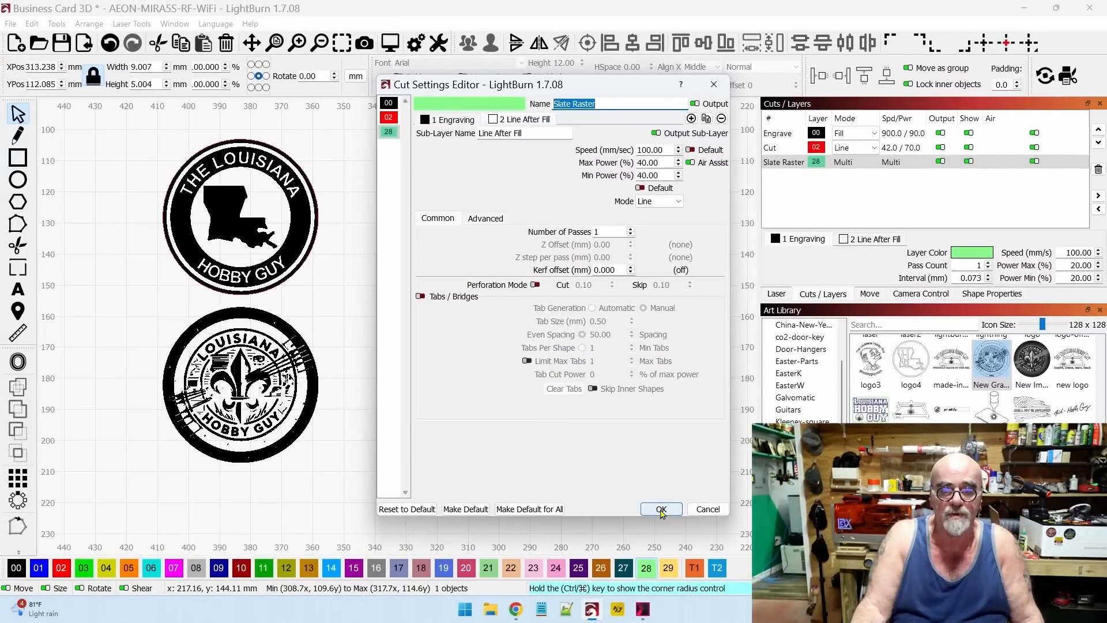
left_click(662, 510)
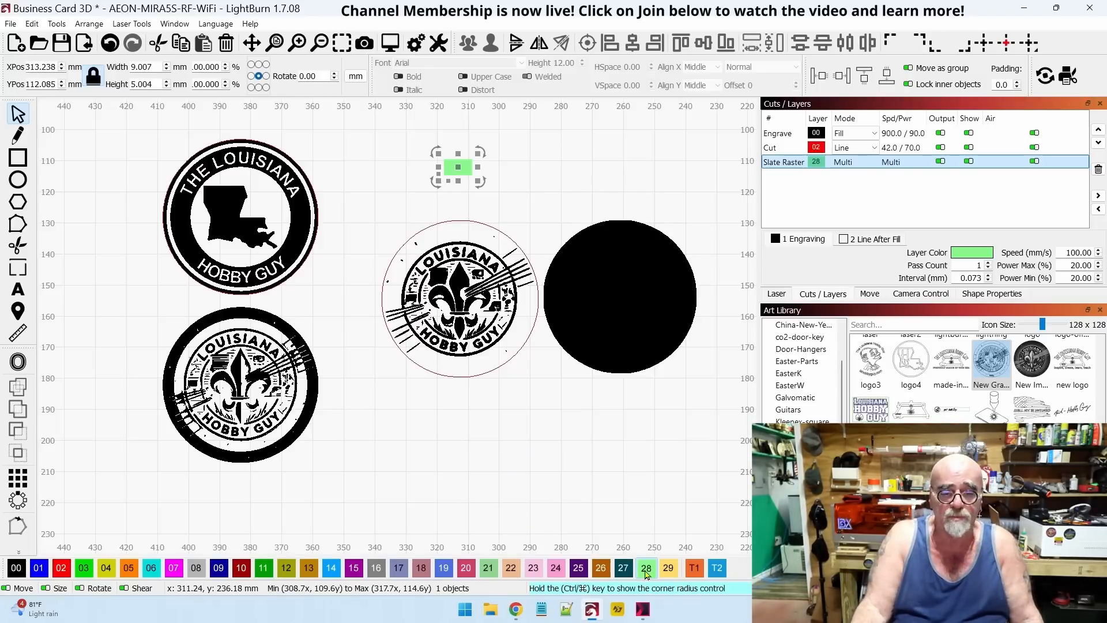
left_click(481, 461)
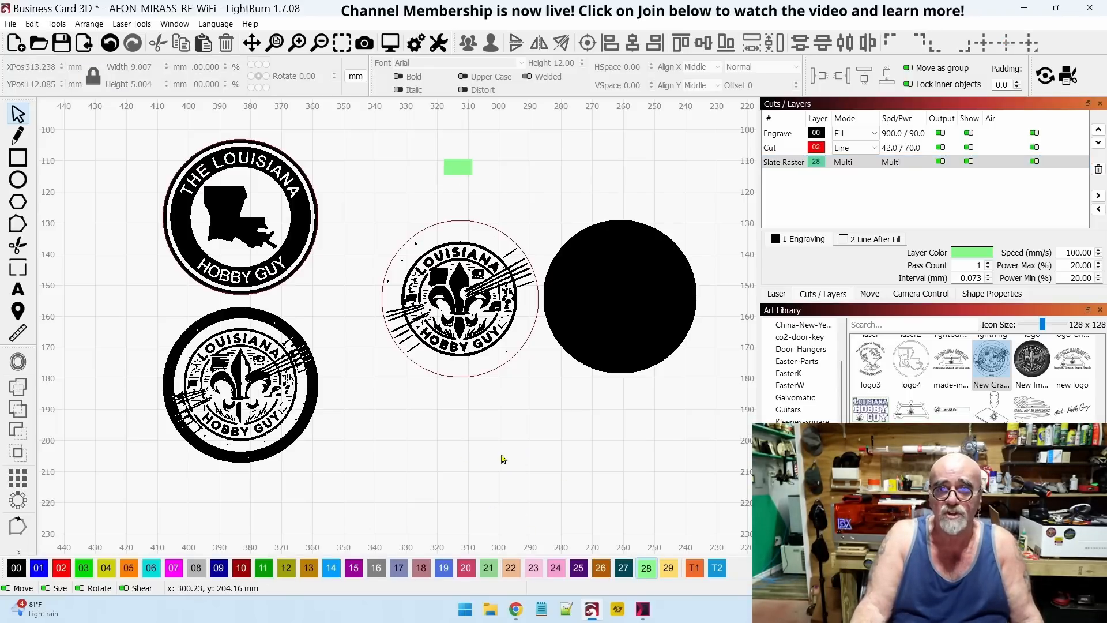
View the 40W AEON RF material library alongside the Slate Raster layer, and return to the Art Library.
left_click(787, 162)
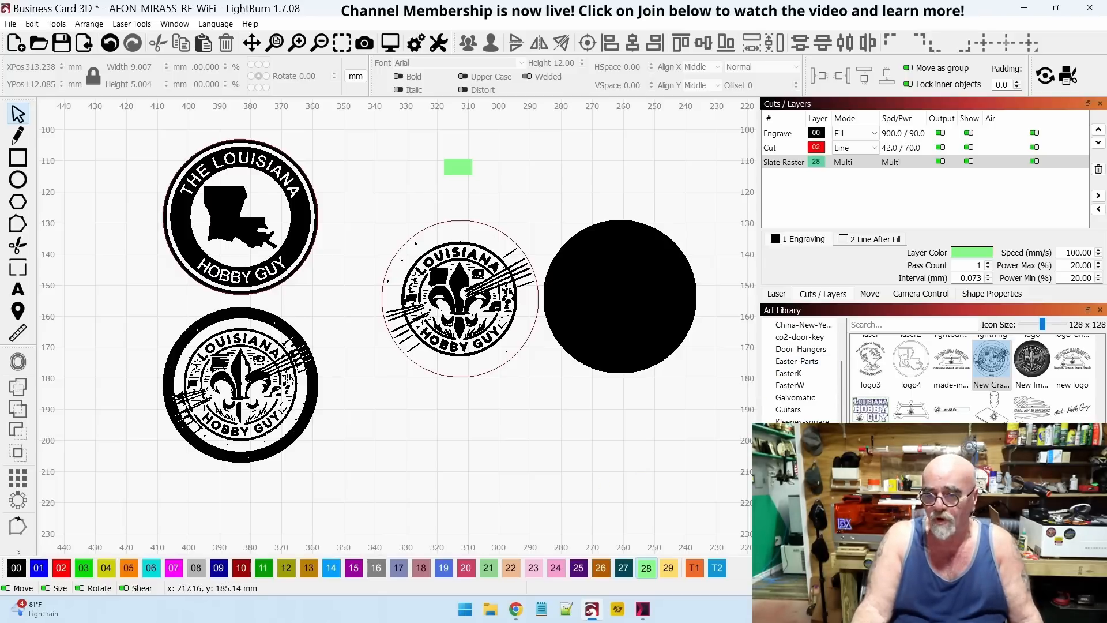
left_click(791, 548)
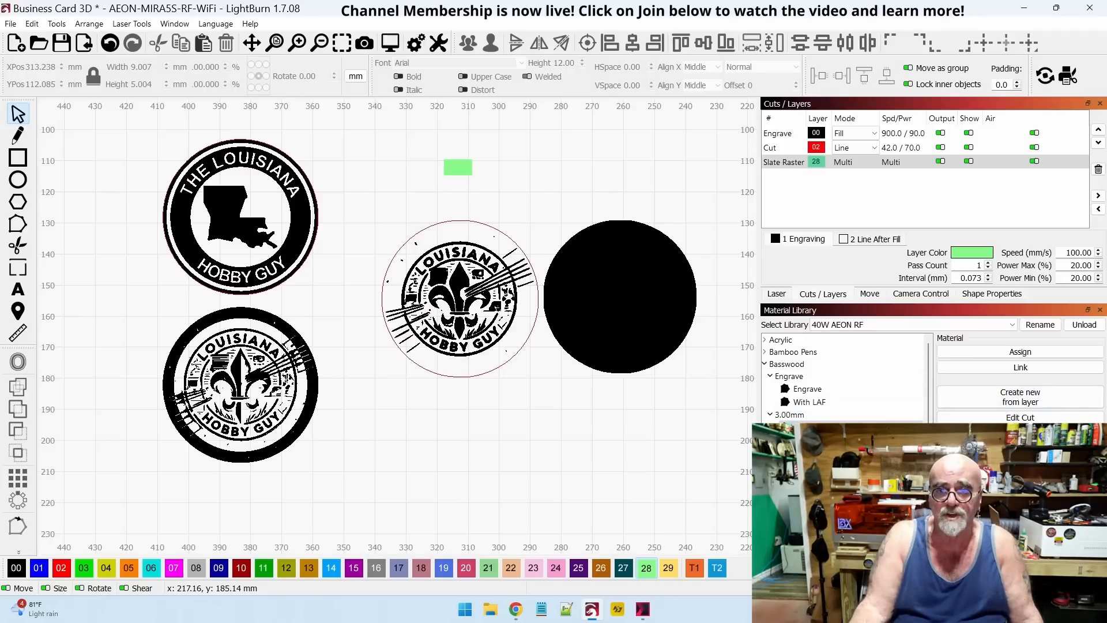
left_click(779, 164)
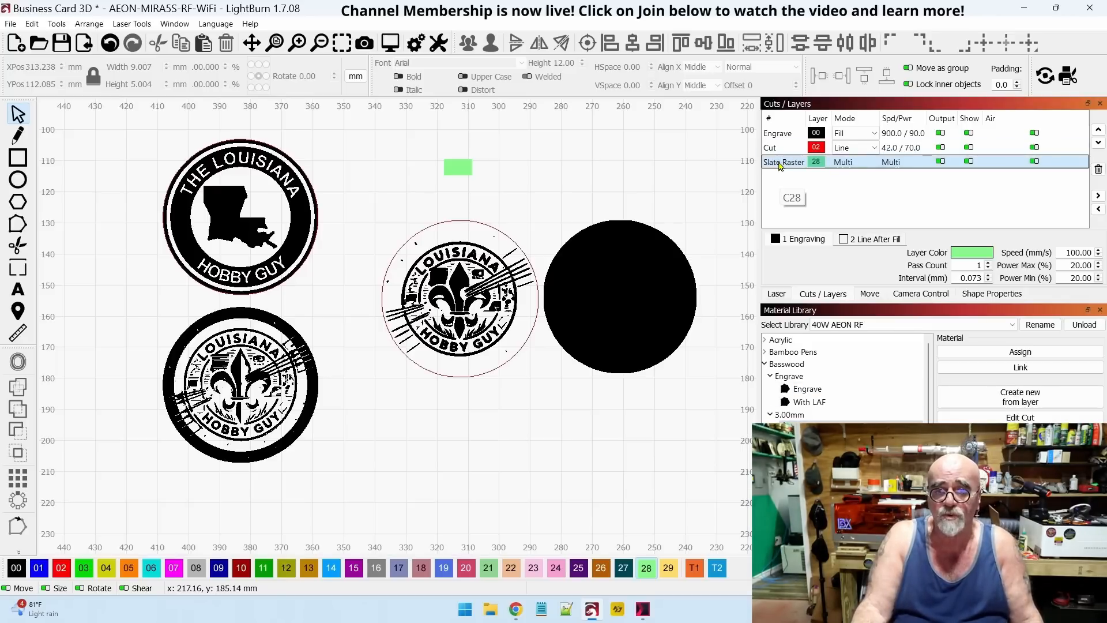
double_click(779, 166)
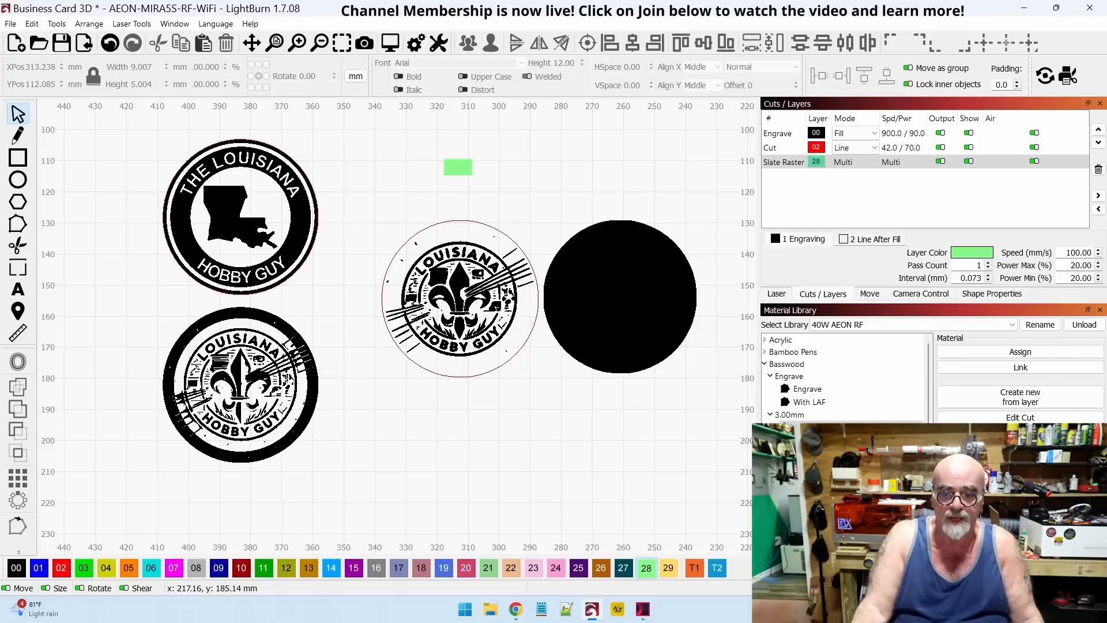
left_click(836, 573)
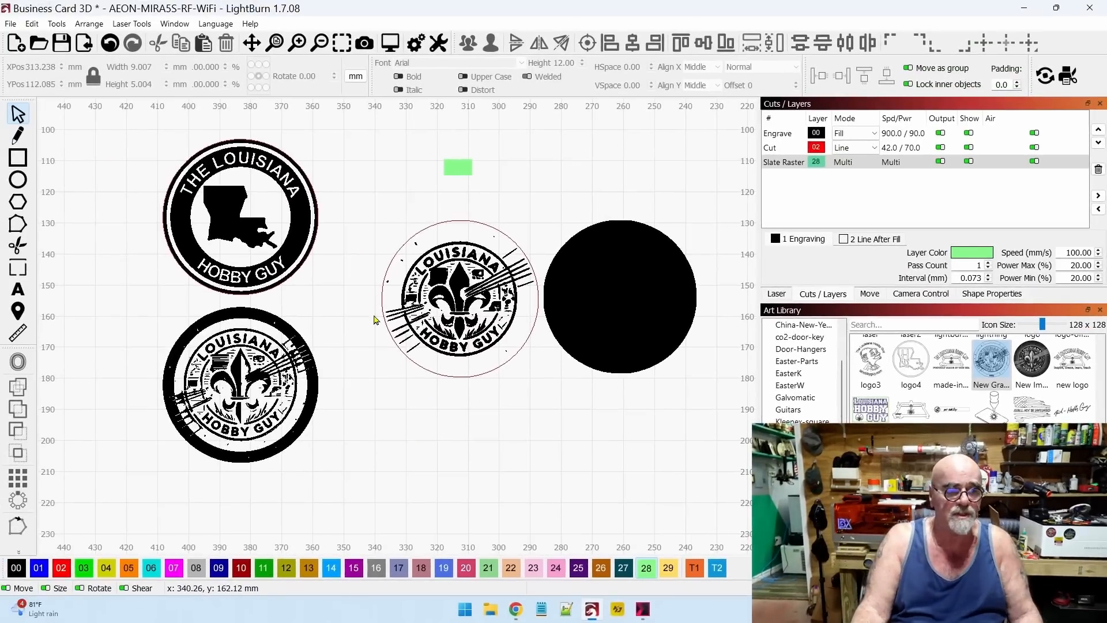
left_click(304, 230)
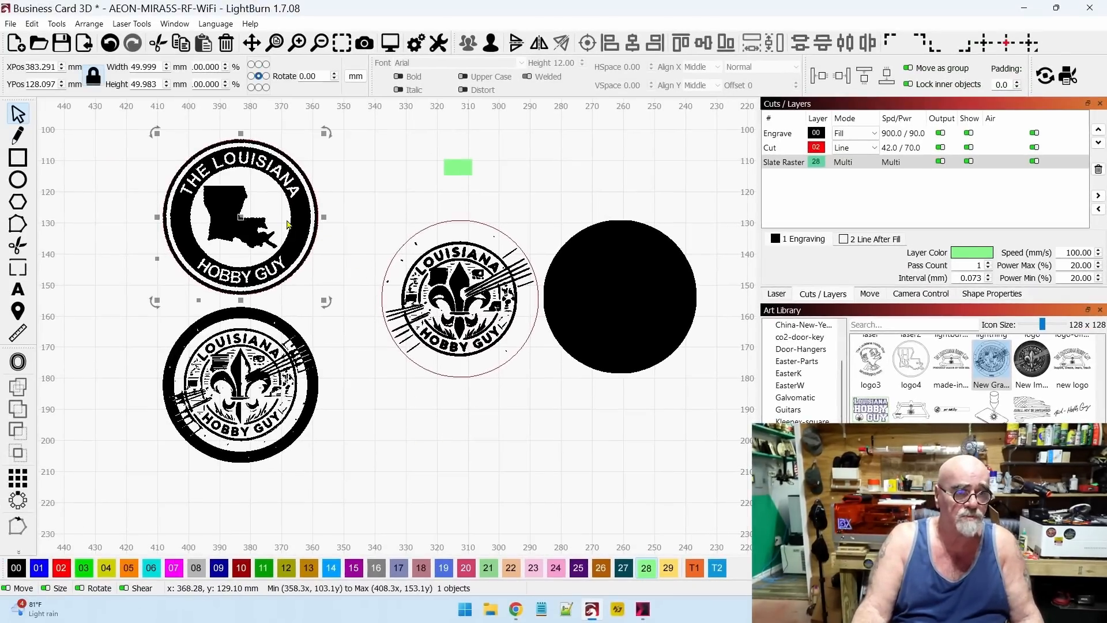
left_click(311, 420)
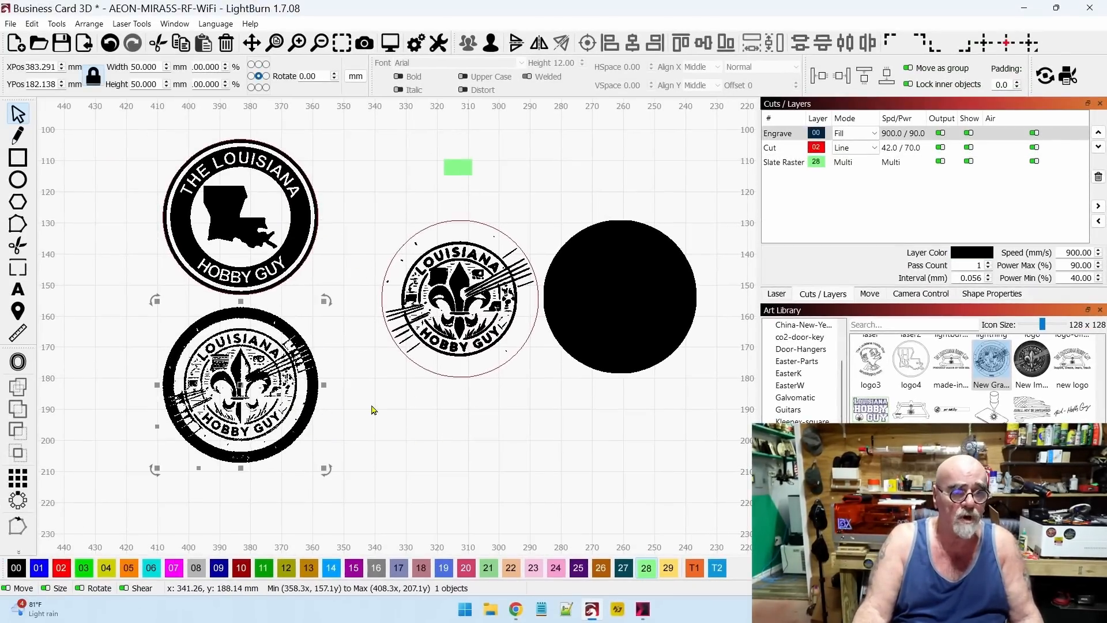
left_click(376, 405)
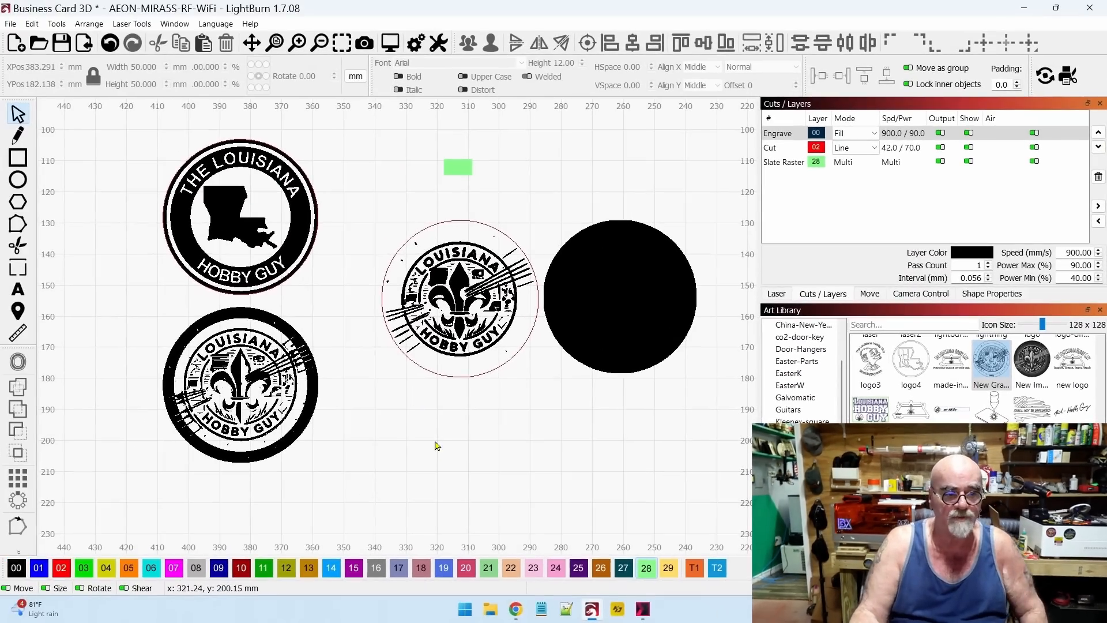
left_click_drag(362, 423, 320, 411)
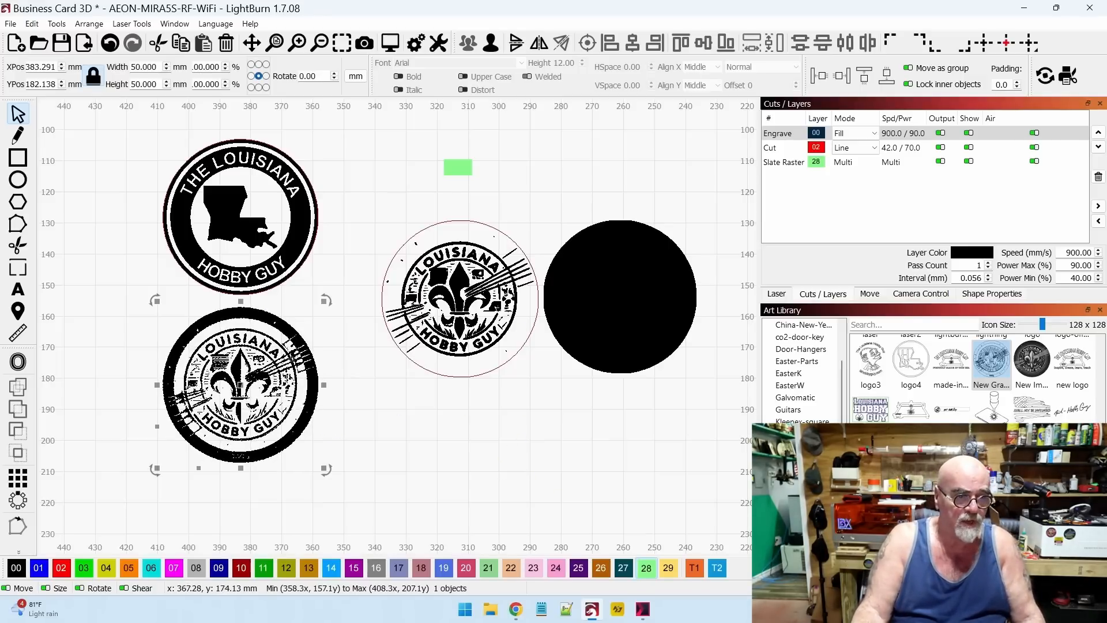
left_click(429, 428)
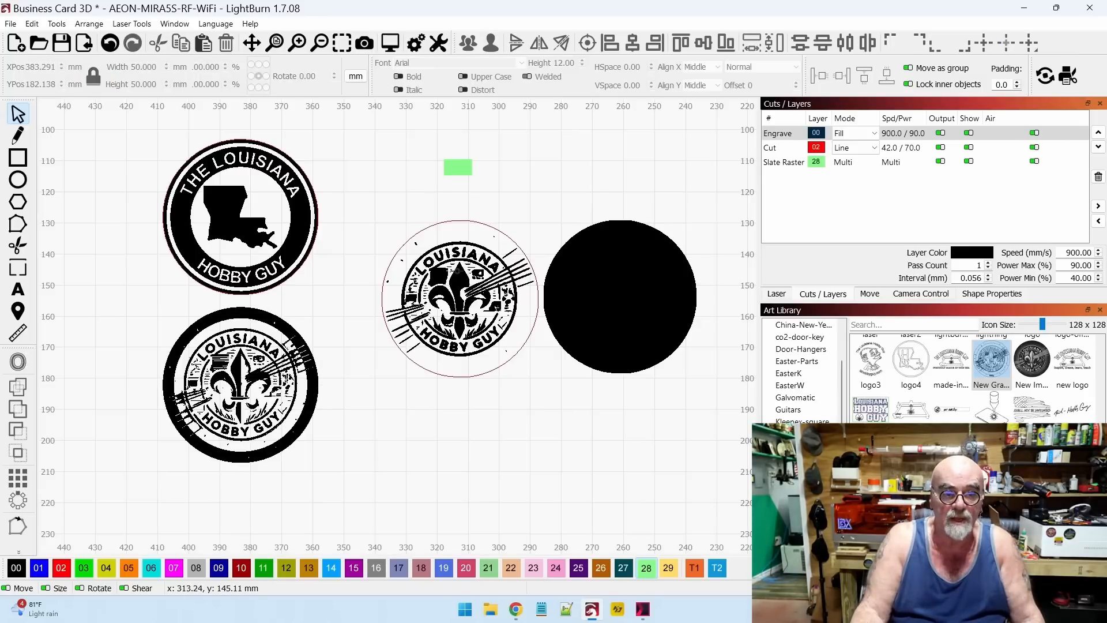
Select the fleur-de-lis logo inside the red circle and set the view style to Wireframe / Smooth.
left_click(463, 277)
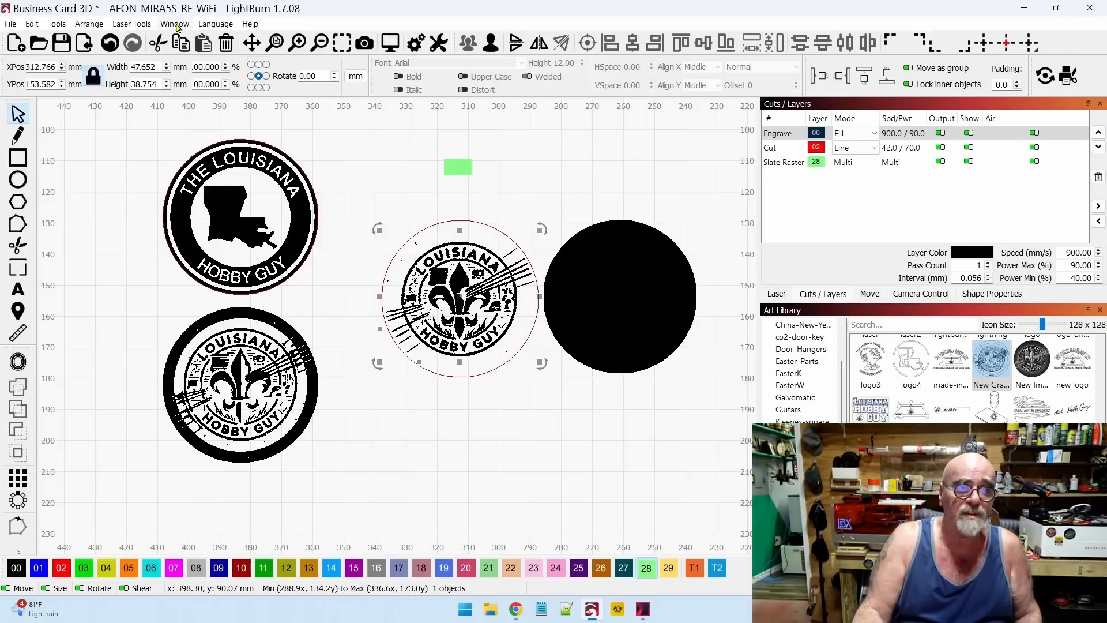
left_click(174, 27)
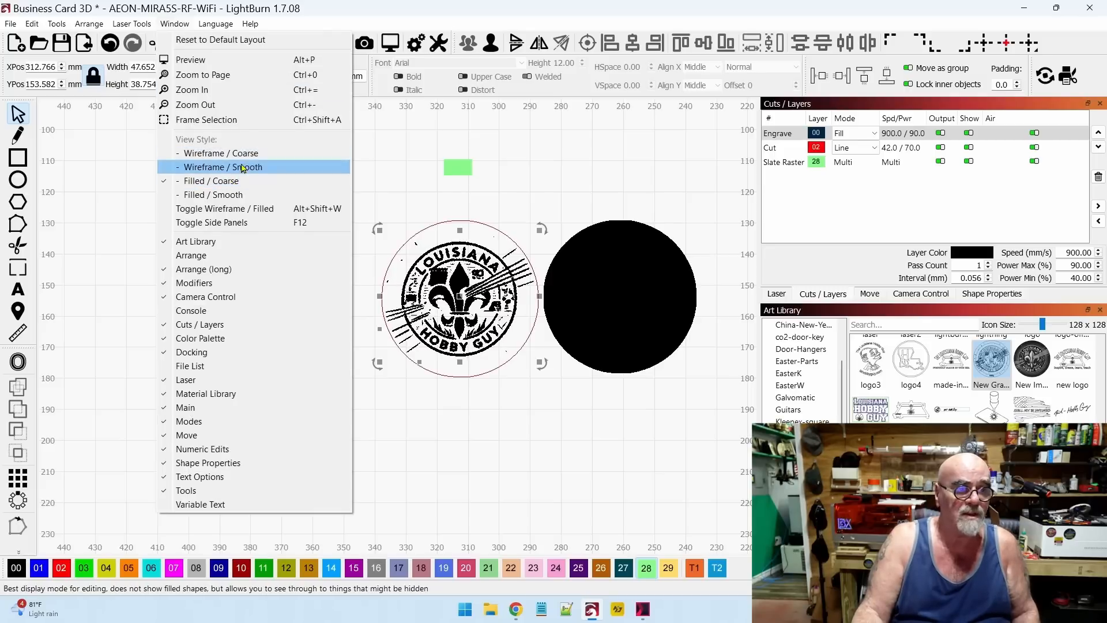
left_click(247, 167)
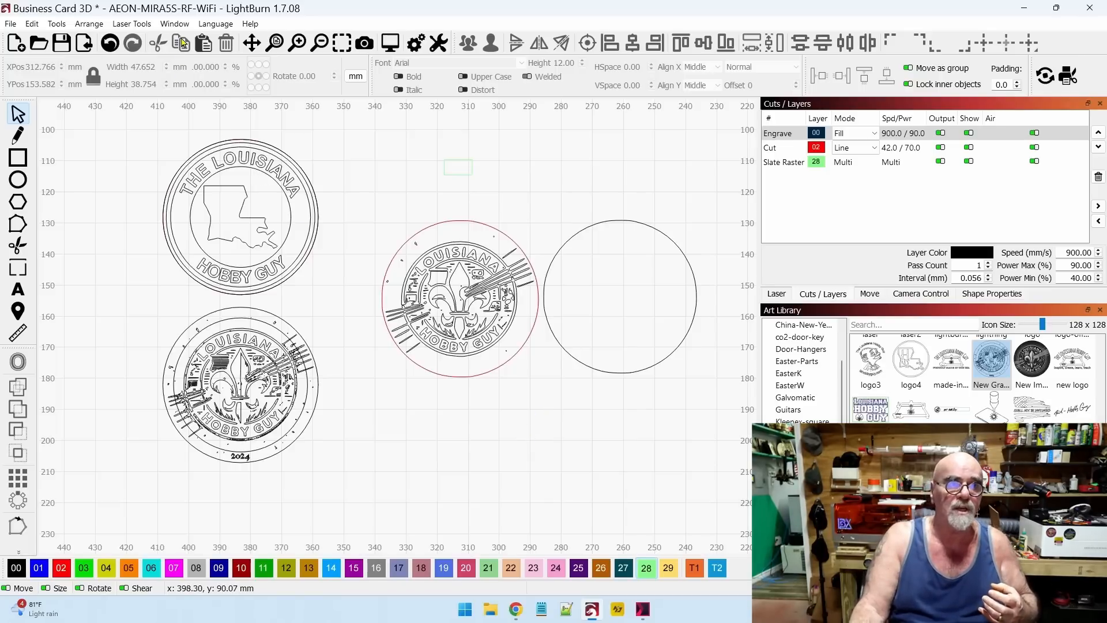
Set the view style to Filled / Coarse and select the solid black circle beside the fleur-de-lis logo.
left_click(176, 24)
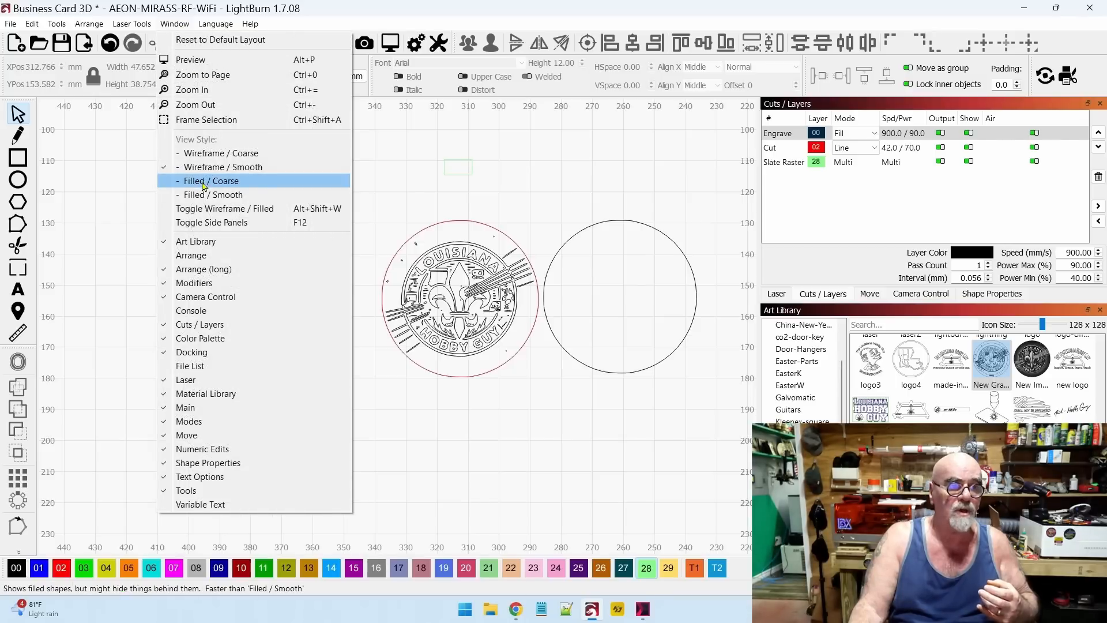
left_click(203, 185)
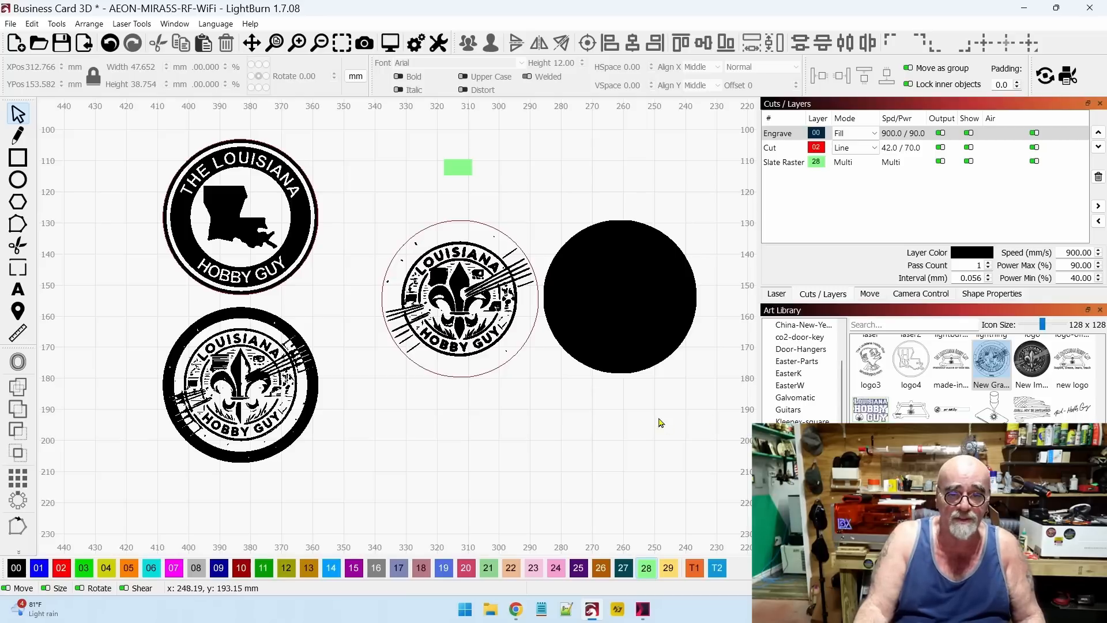
left_click(634, 346)
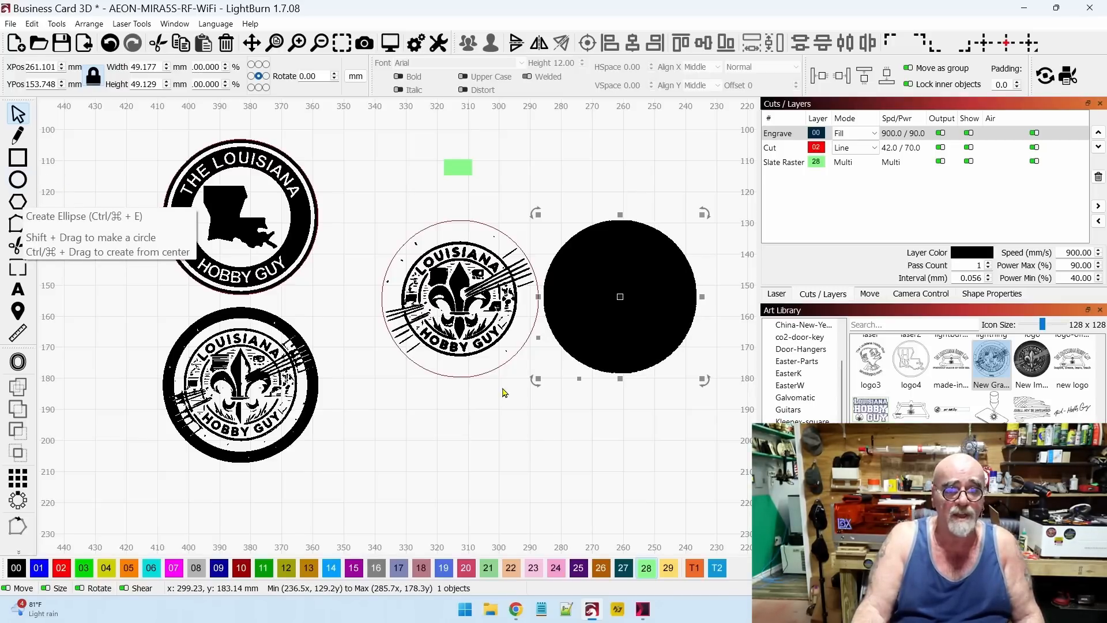
Draw a circle about 36 mm across below the solid black circle, and undo it.
left_click(18, 180)
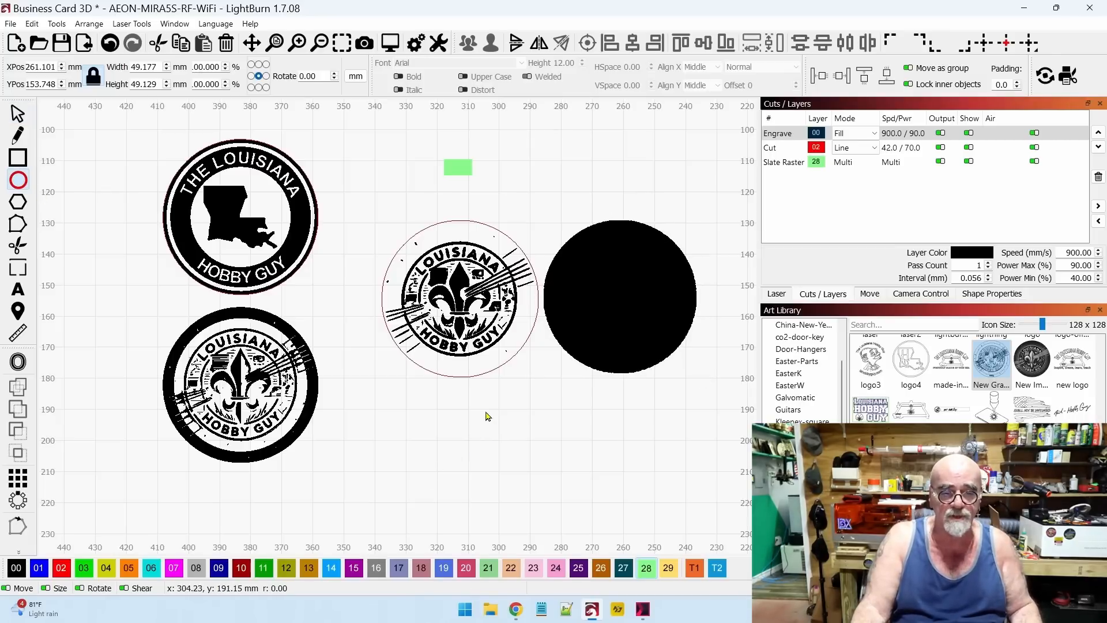
left_click_drag(579, 489, 598, 506)
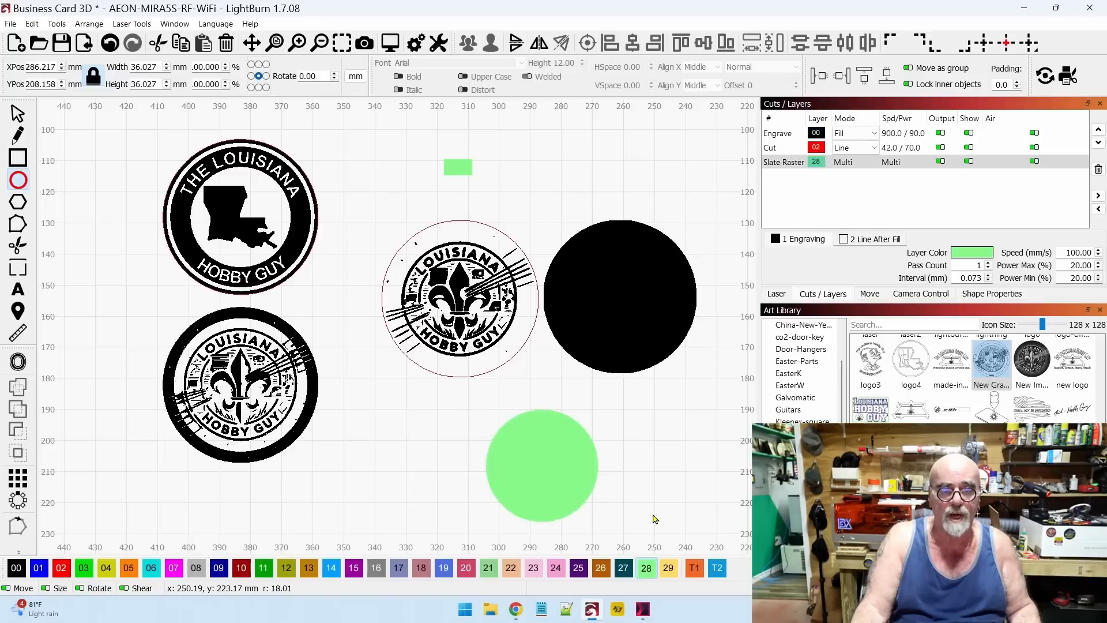
left_click(18, 113)
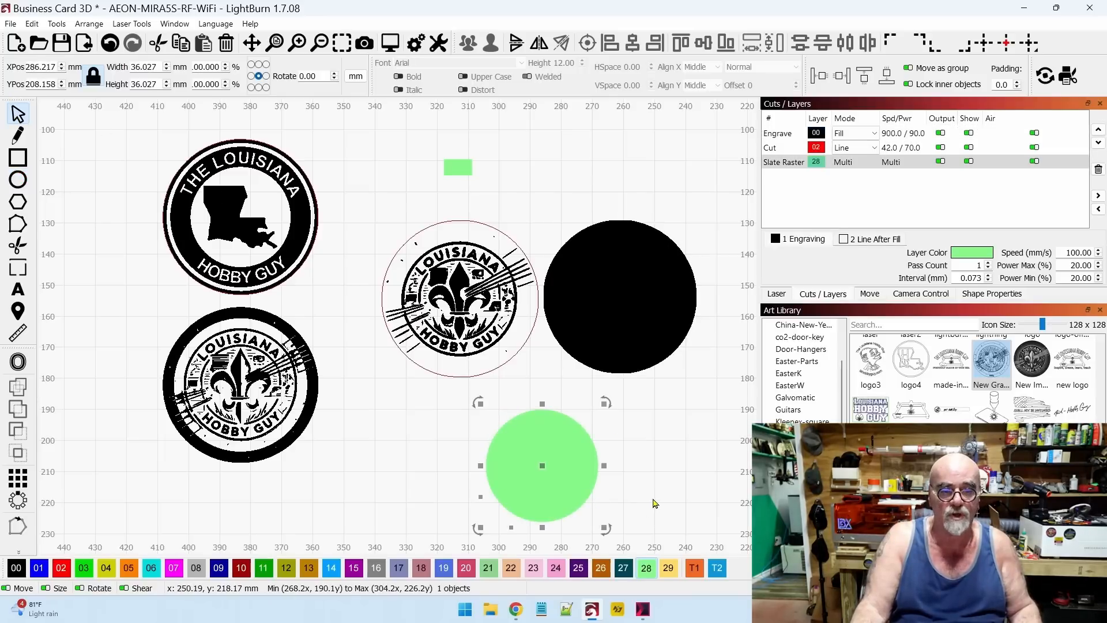
left_click_drag(566, 460, 489, 444)
key("ctrl+z")
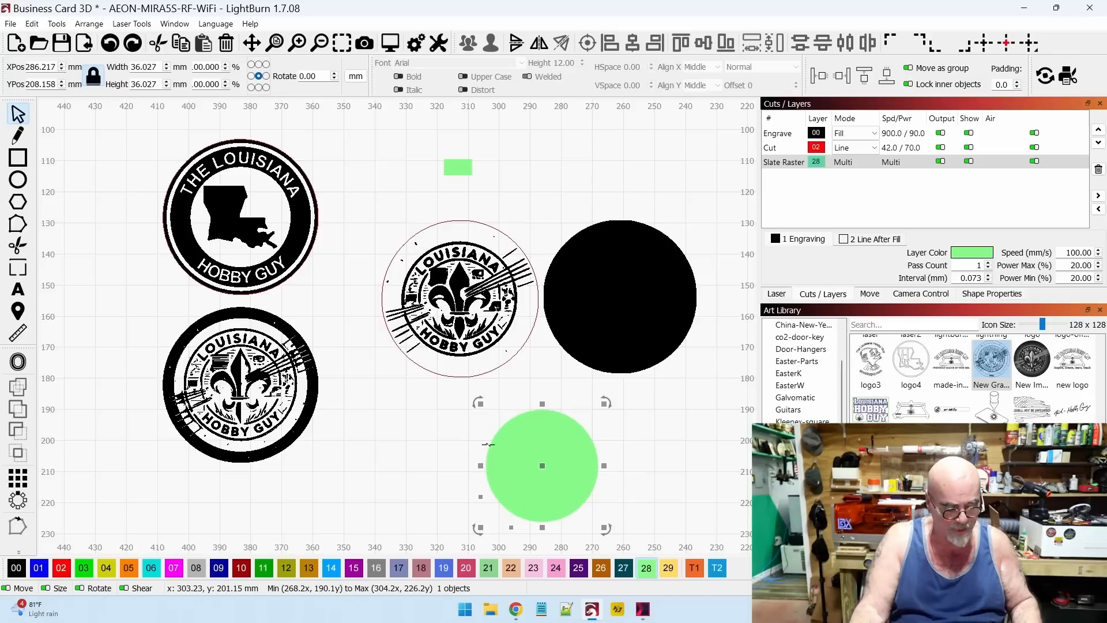
key("ctrl+z")
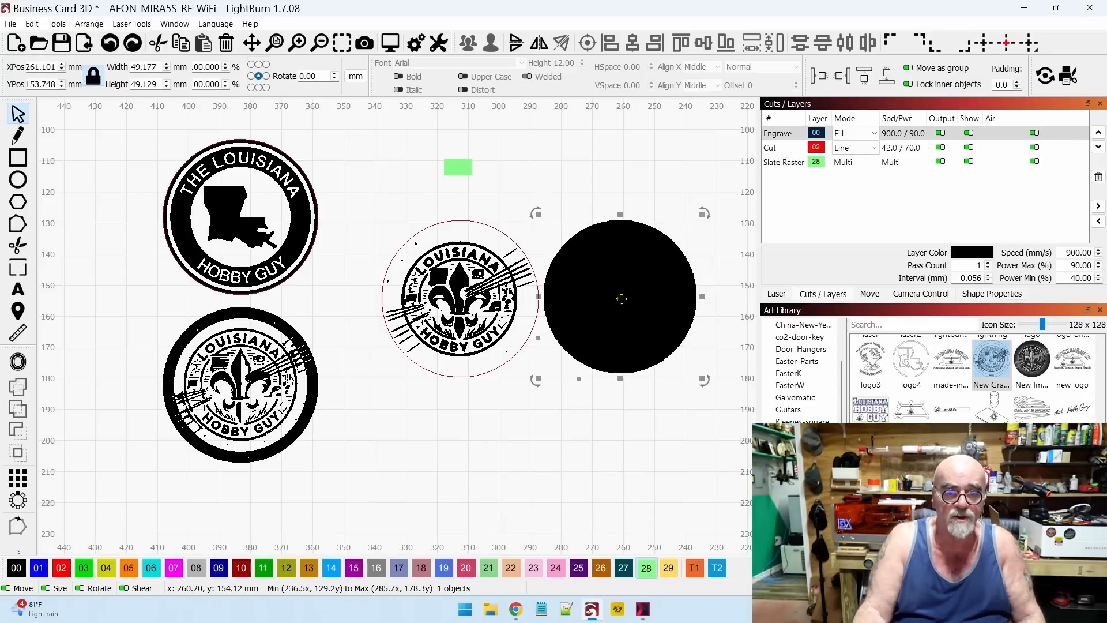
Slide the solid black circle partly over the fleur-de-lis logo, and move it back clear of the logo.
key("Escape")
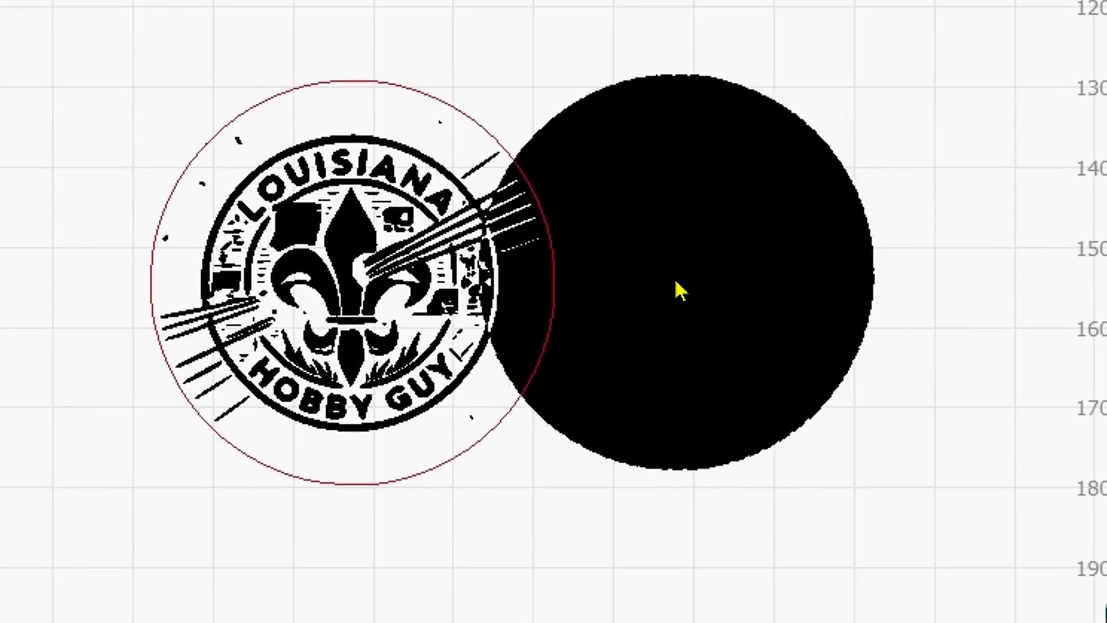
left_click_drag(676, 282, 619, 282)
left_click_drag(542, 278, 486, 277)
left_click(383, 576)
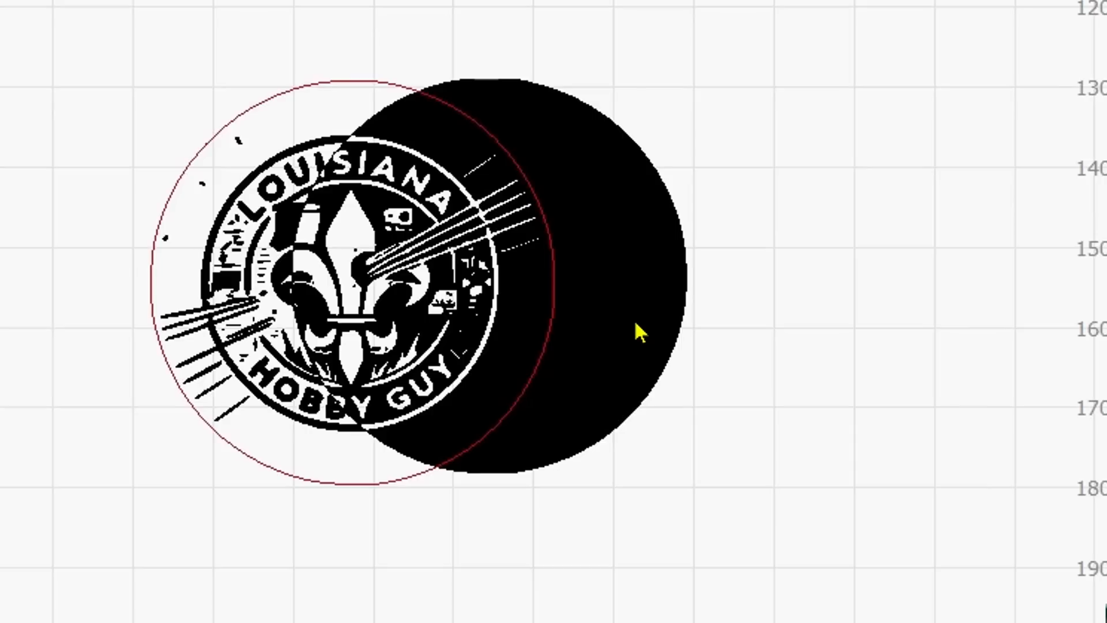
left_click_drag(591, 169, 891, 181)
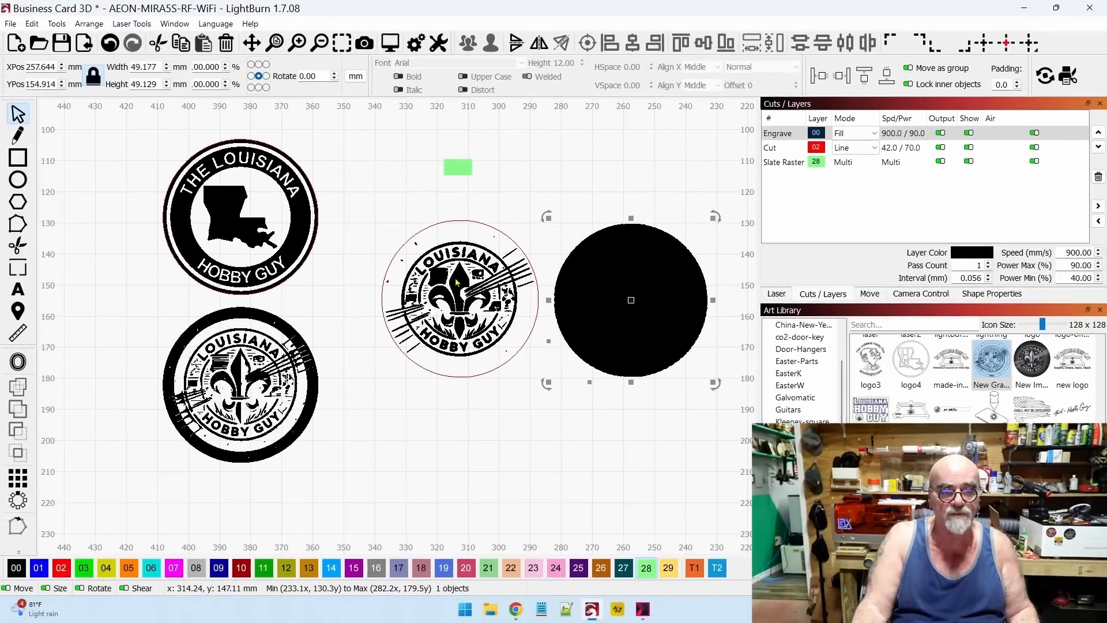
Align the solid black circle with the fleur-de-lis logo on both vertical and horizontal centers.
left_click(345, 242, "shift")
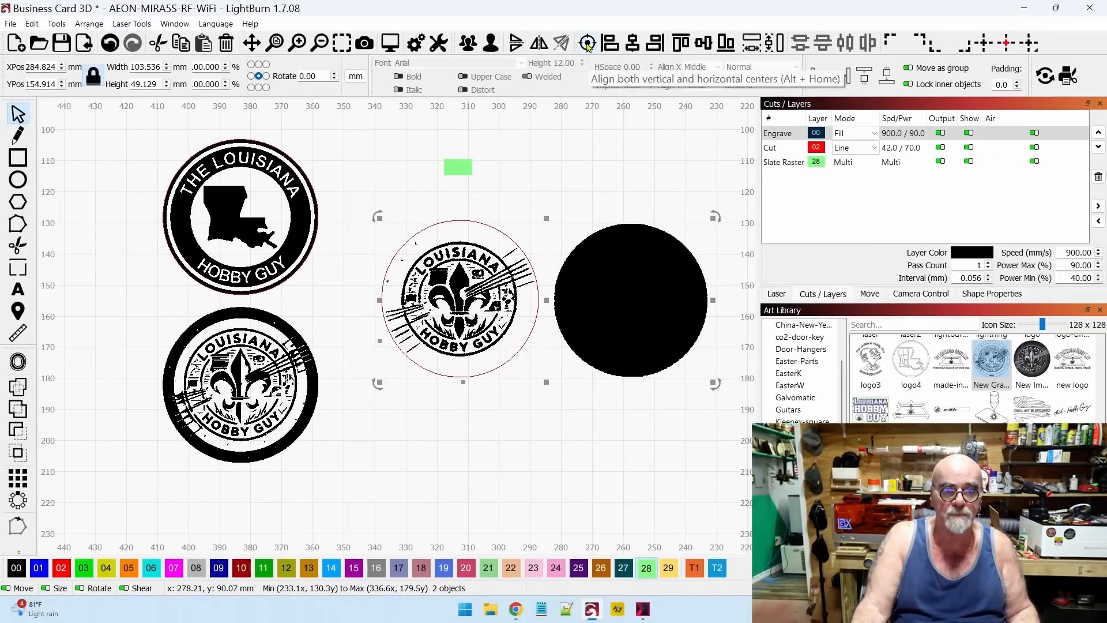
left_click(588, 44)
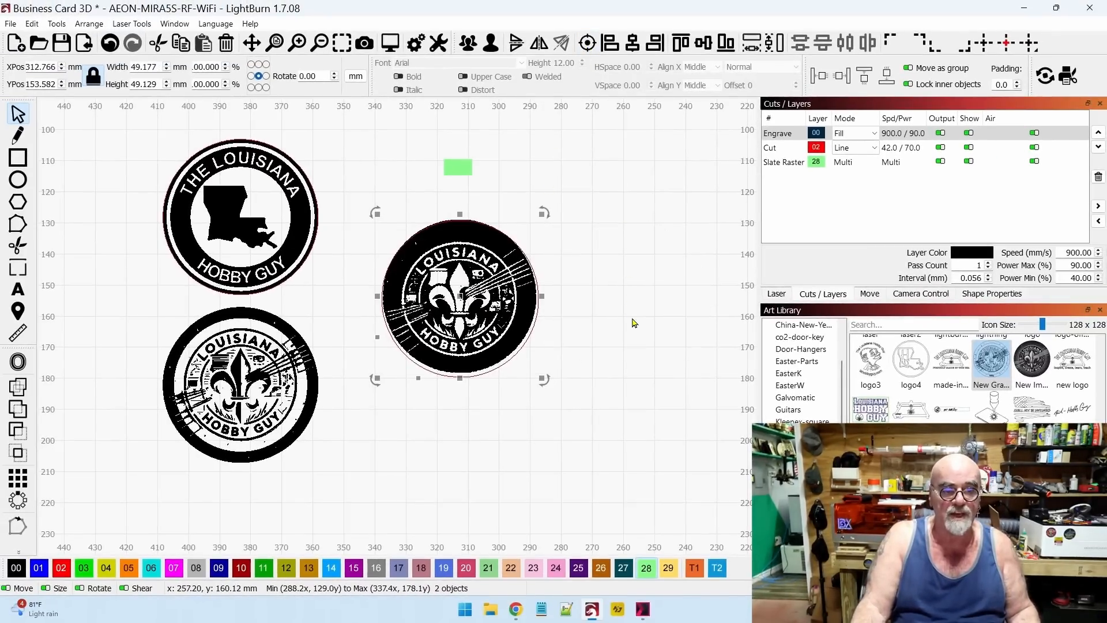
left_click(626, 346)
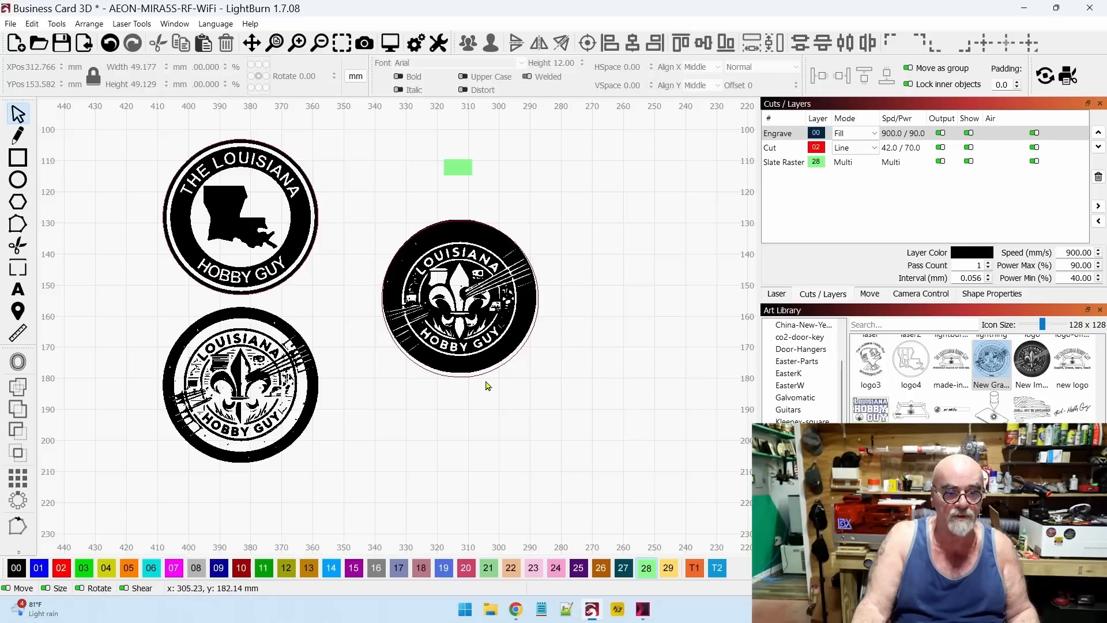
Align the red cut circle, the black circle and the fleur-de-lis logo on their common center.
left_click(485, 373)
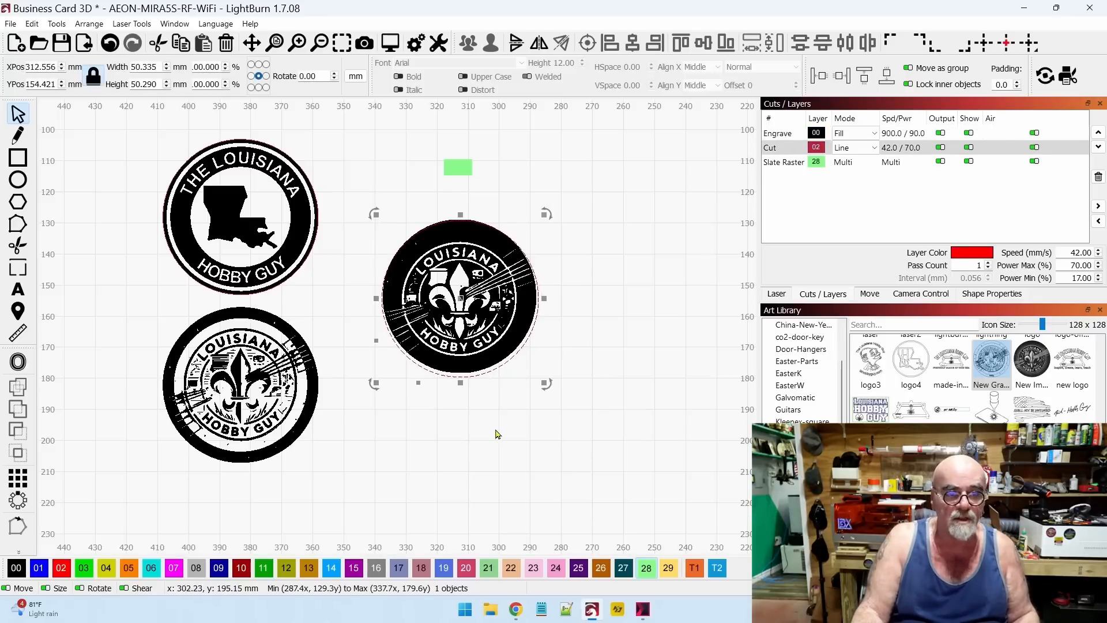
left_click(660, 398)
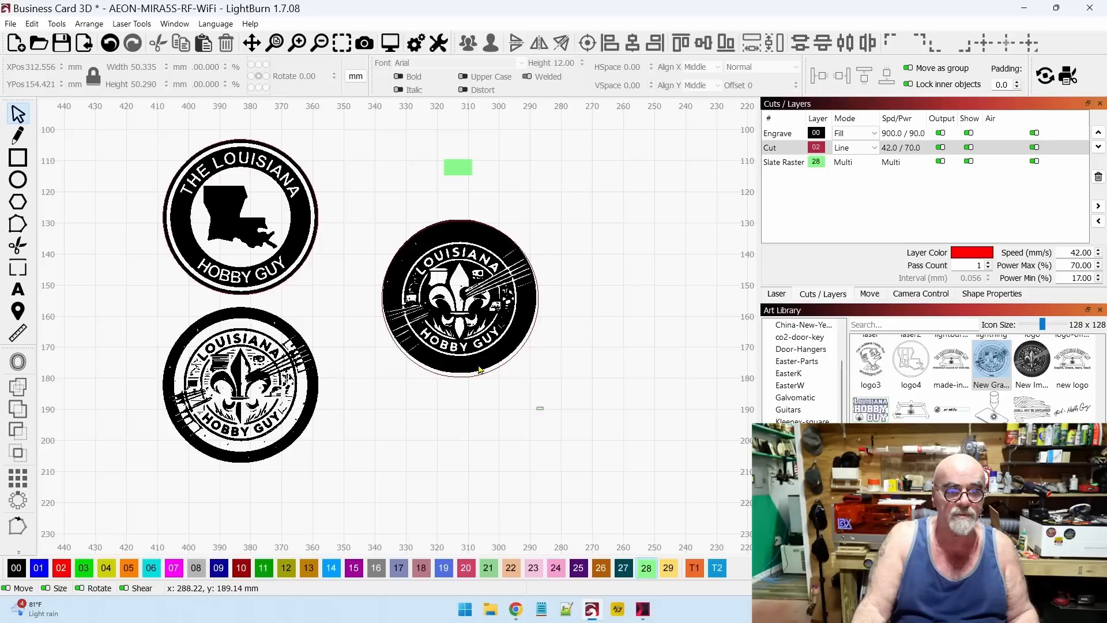
left_click_drag(536, 410, 372, 196)
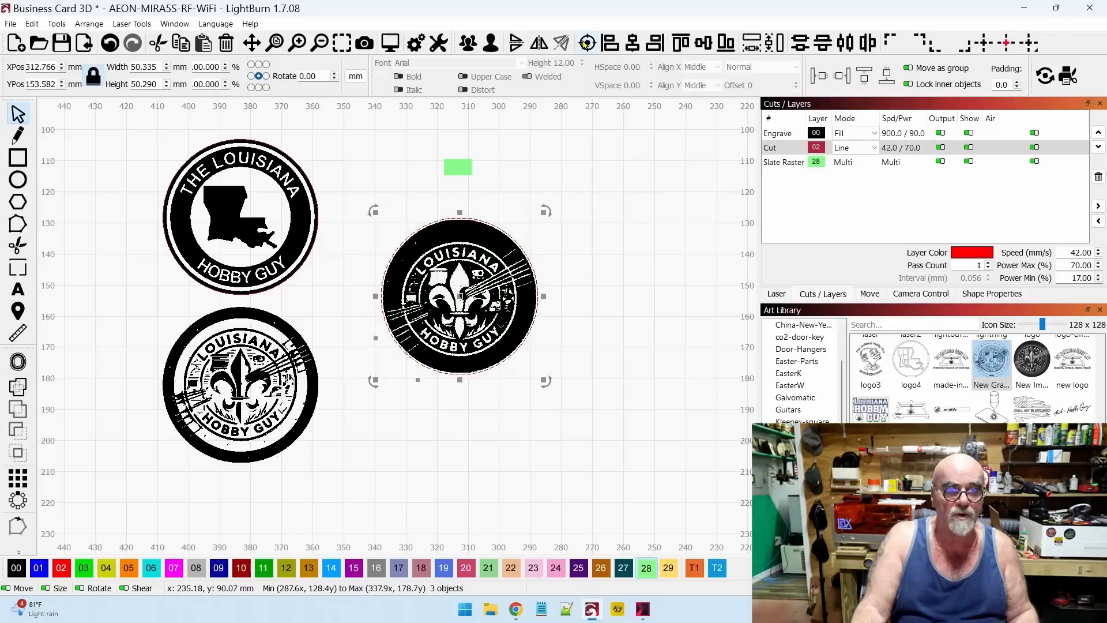
left_click(637, 343)
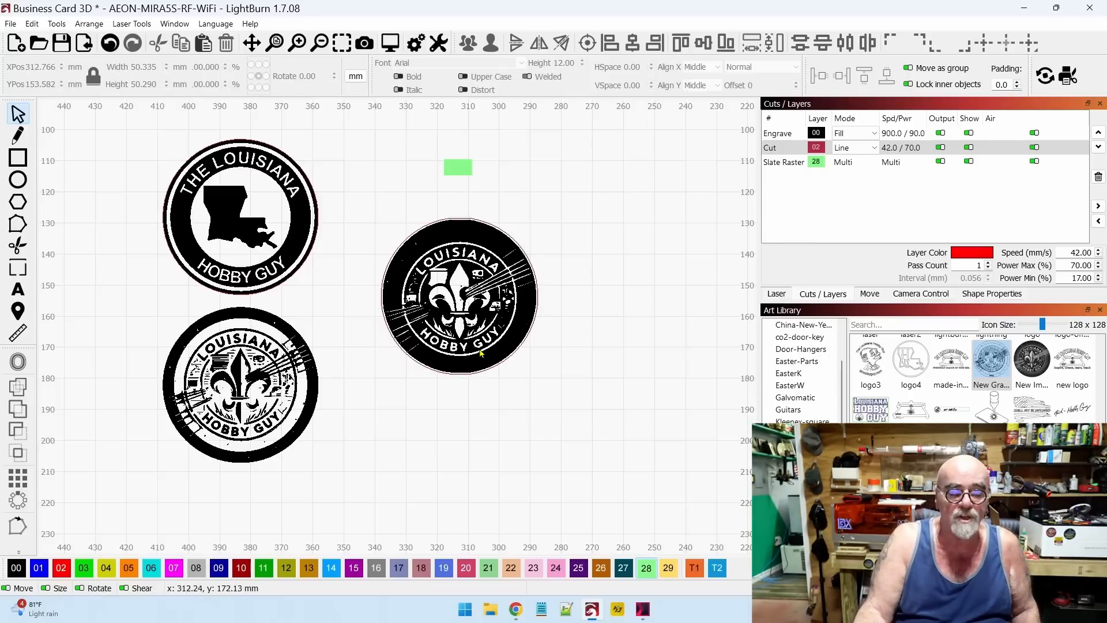
Review the Engrave and Cut layers, and move the small green rectangle onto the word LOUISIANA on the black fleur-de-lis coin.
left_click(777, 134)
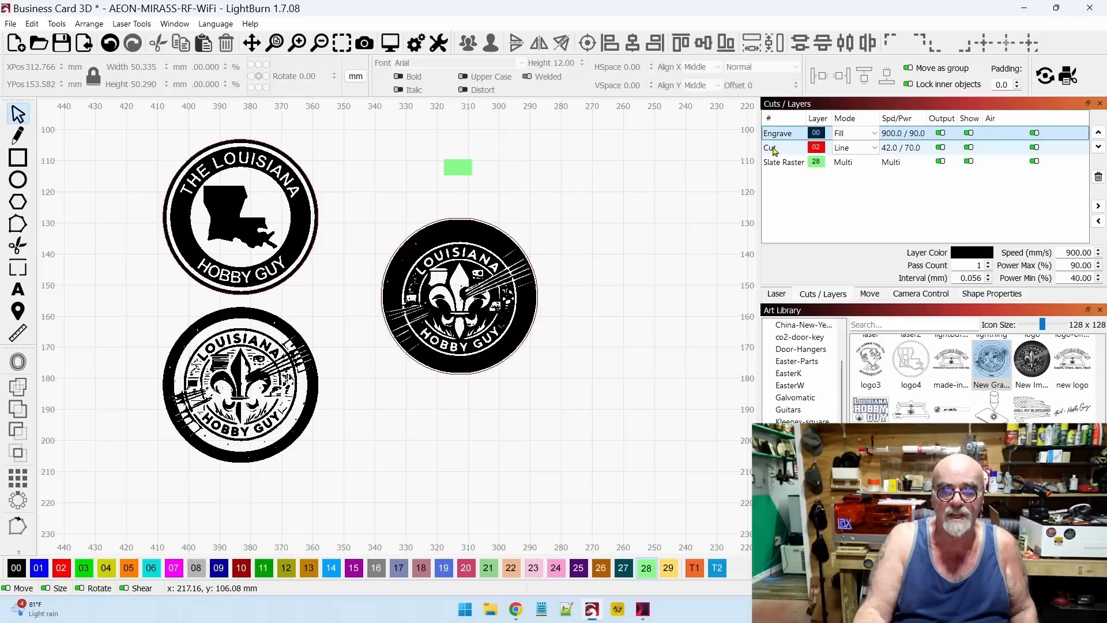
left_click(775, 149)
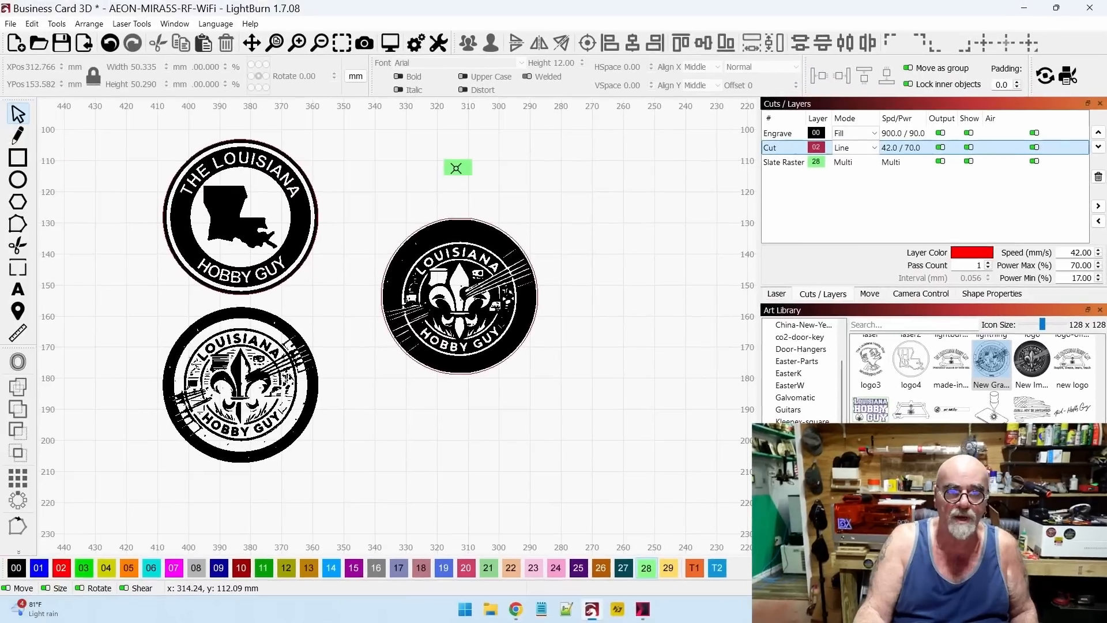
left_click(462, 168)
left_click_drag(464, 174, 474, 258)
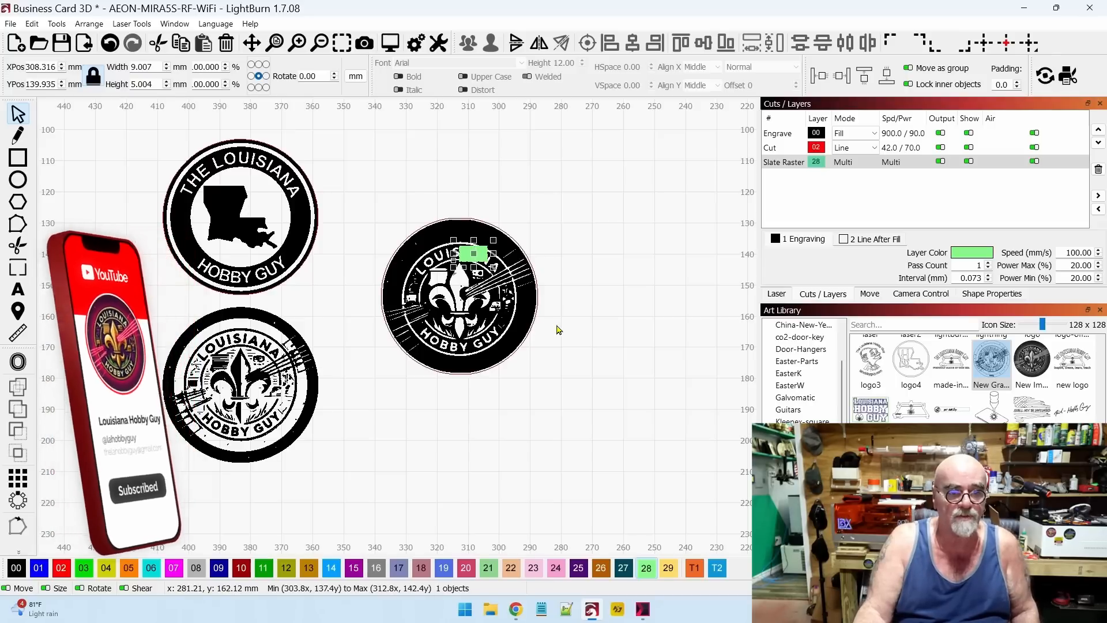
Move the Slate Raster layer ahead of the Engrave and Cut layers in the layer order.
left_click(819, 162)
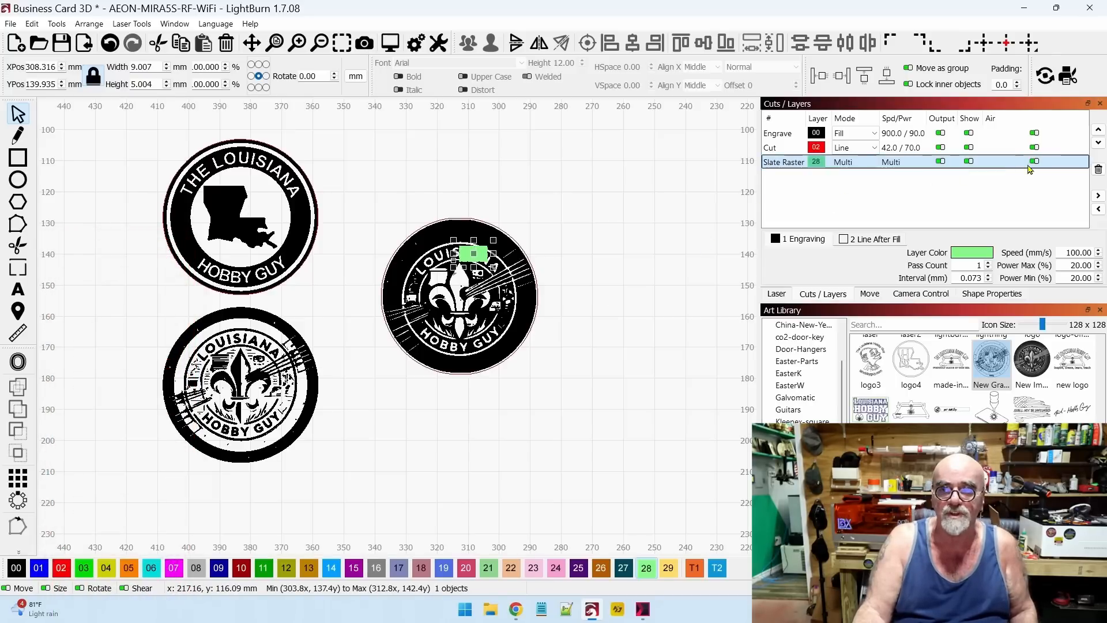
left_click(1099, 132)
left_click(1098, 132)
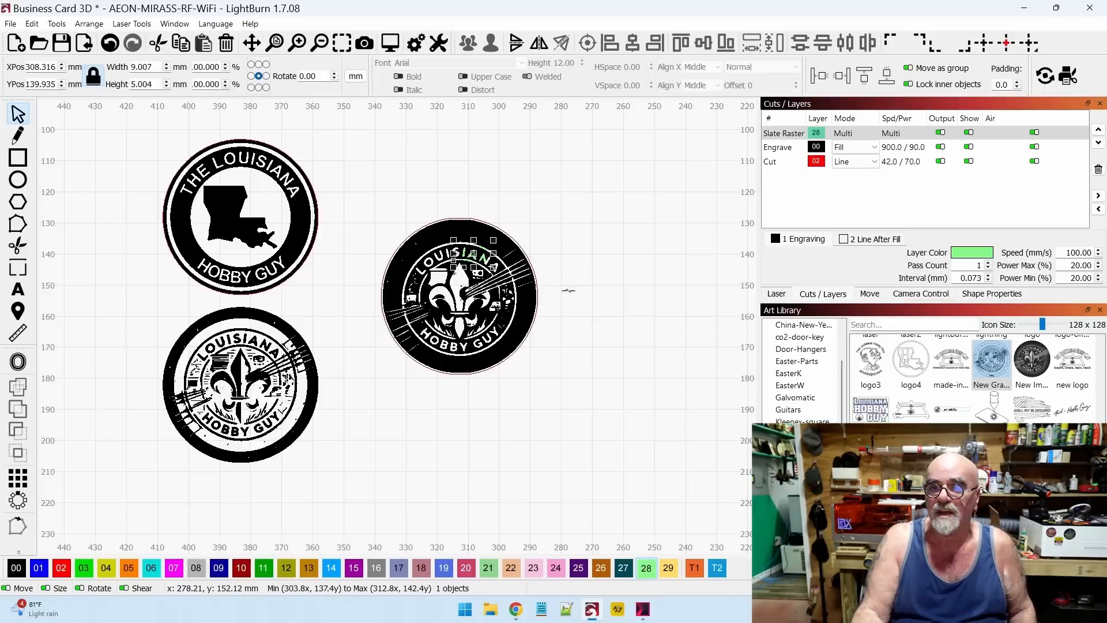
left_click(784, 135)
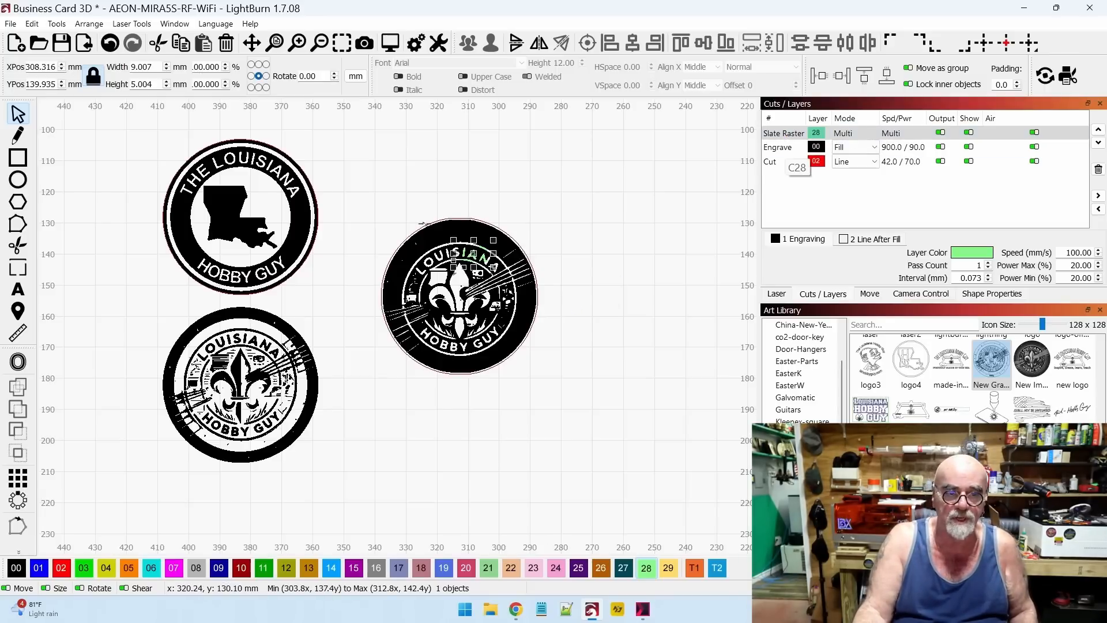
Enlarge the green rectangle to about 23 × 12.8 mm across the upper part of the coin logo, and undo the resize.
scroll(459, 241, "up", 4)
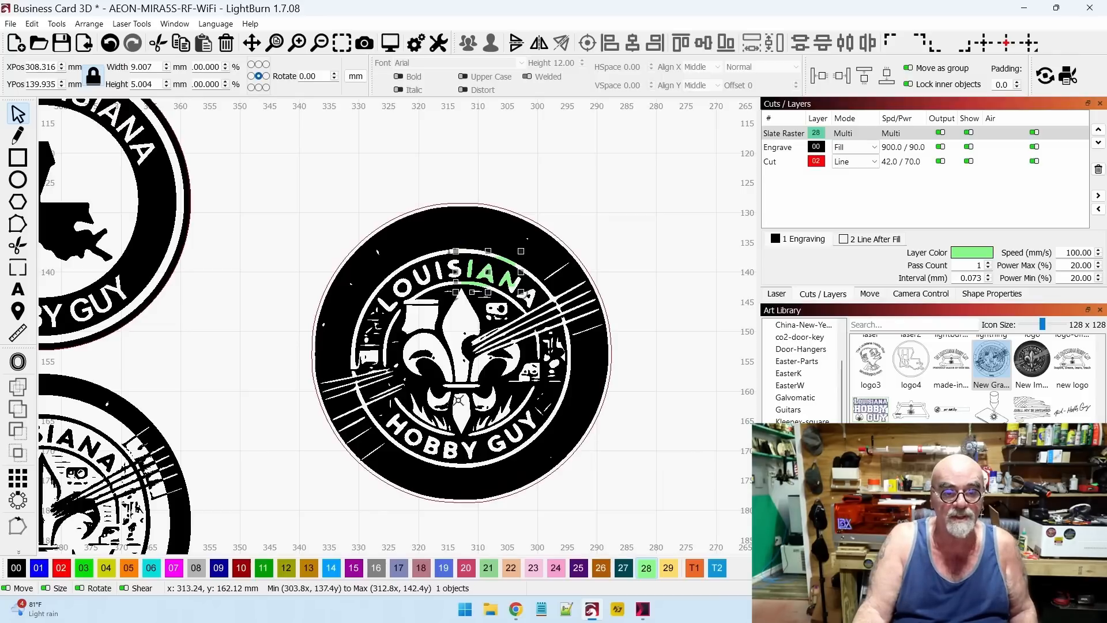
left_click_drag(455, 291, 374, 337)
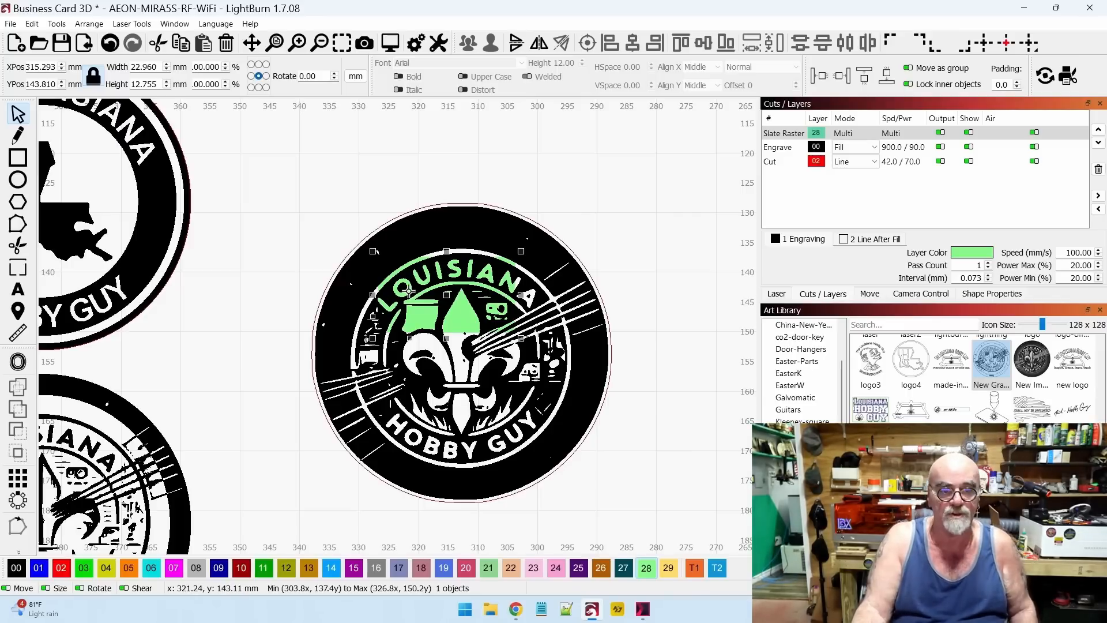
scroll(420, 294, "down", 3)
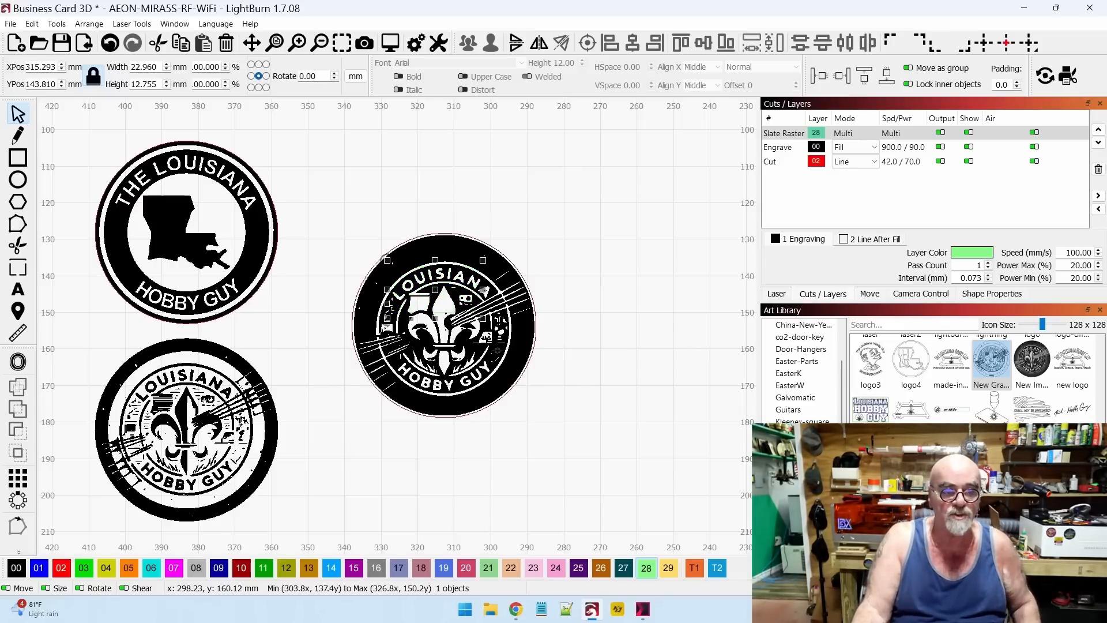
scroll(417, 316, "up", 3)
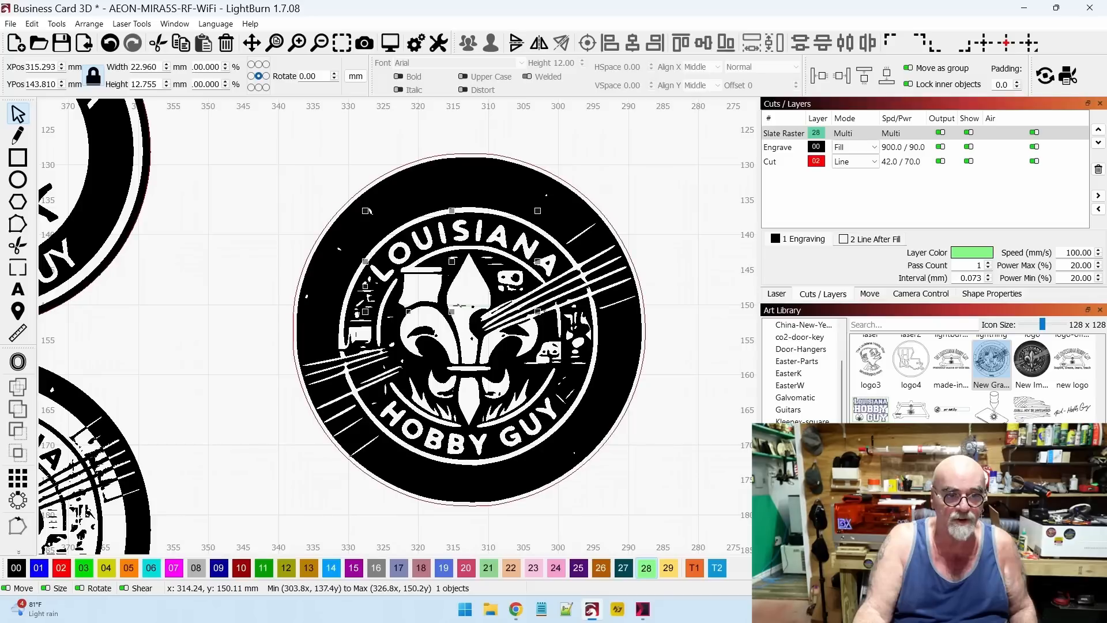
left_click(500, 234)
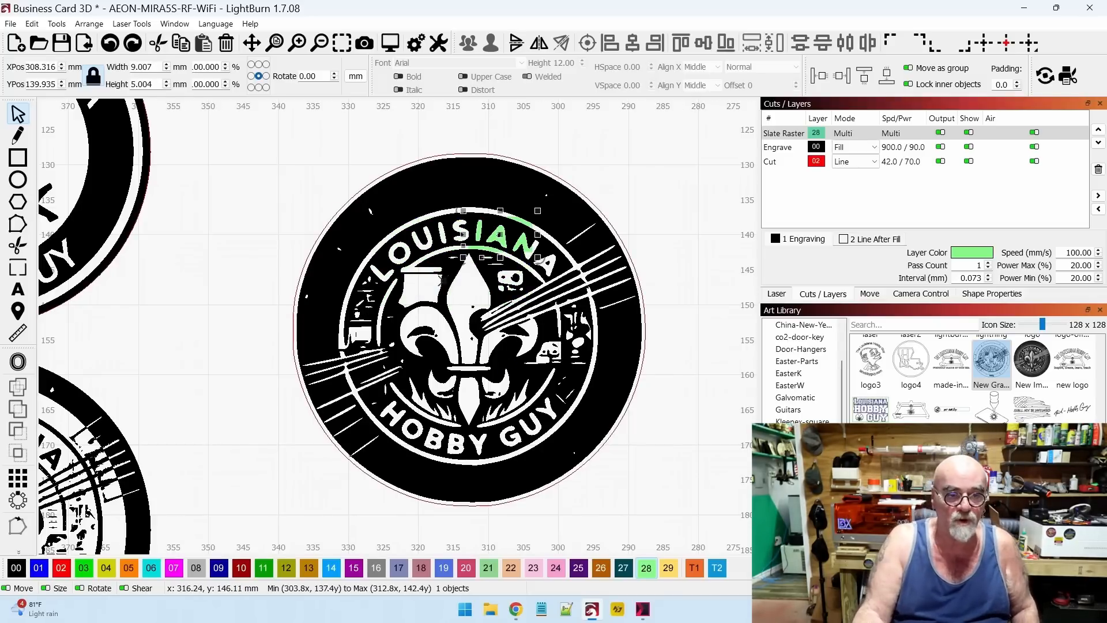
Move the green rectangle off the coin to the empty area above and right of it.
scroll(433, 299, "down", 1)
scroll(438, 302, "right", 1)
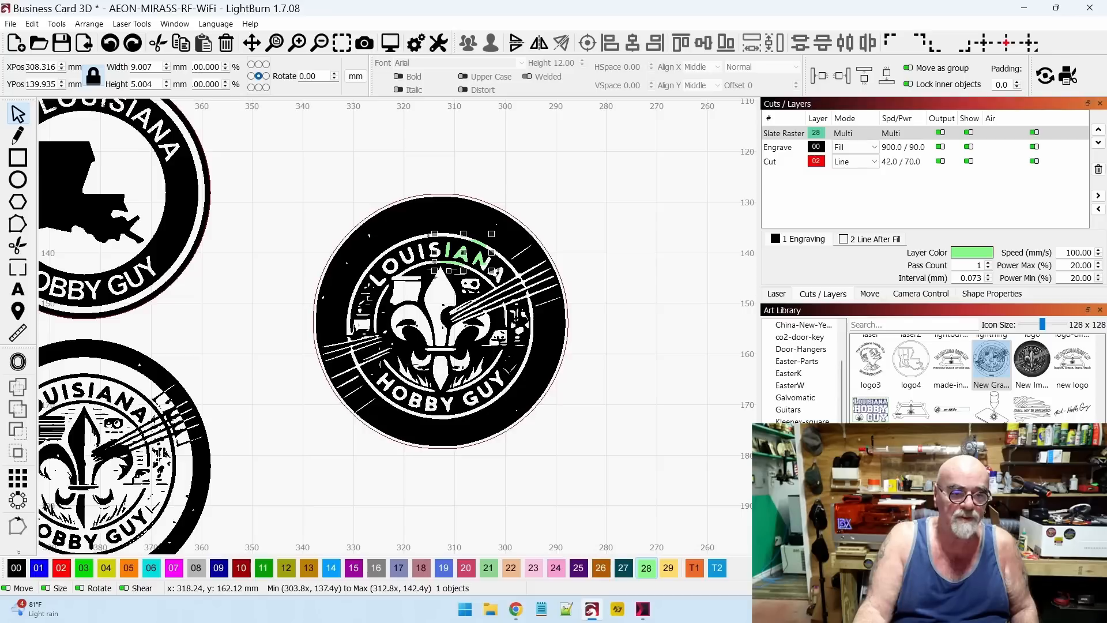
left_click_drag(464, 259, 551, 169)
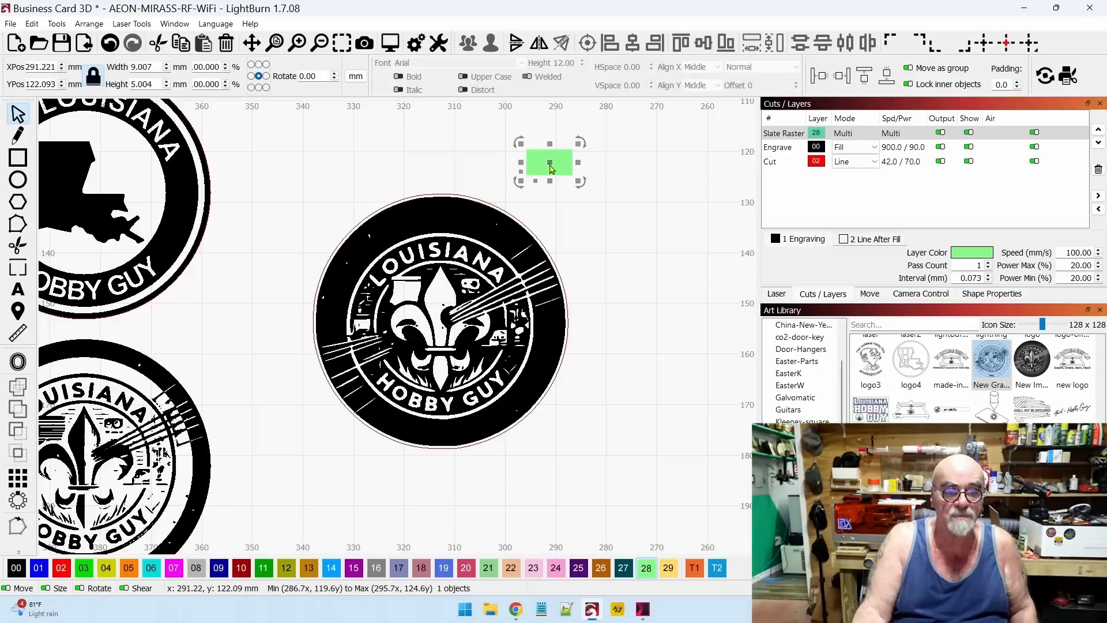
Slide the black circle partly off the fleur-de-lis logo, undo the move, and deselect it.
left_click(464, 231)
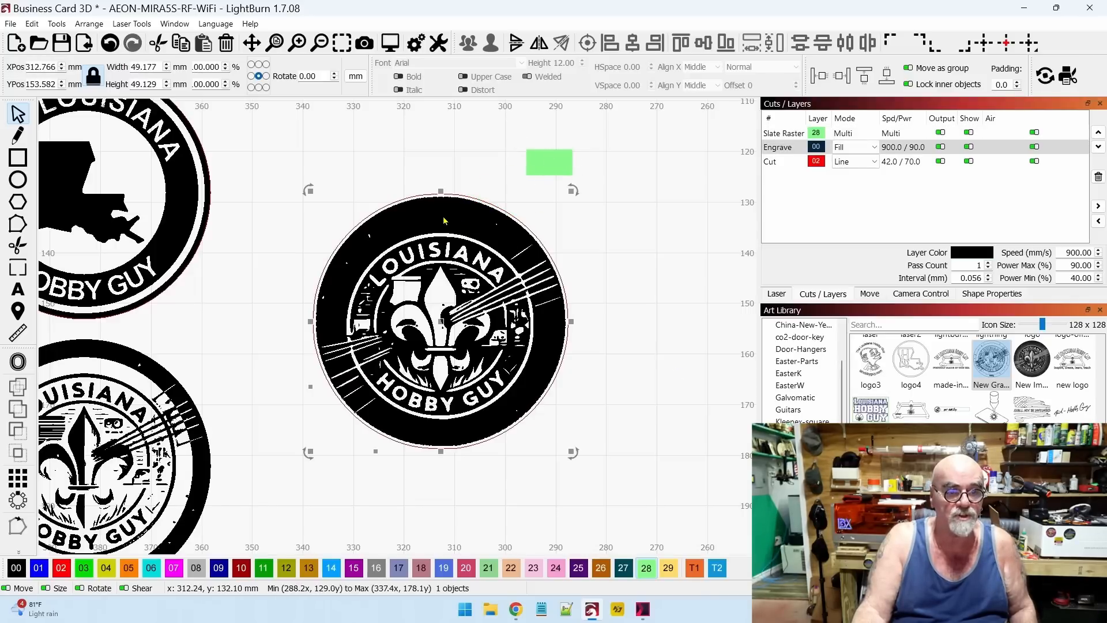
left_click_drag(444, 220, 522, 219)
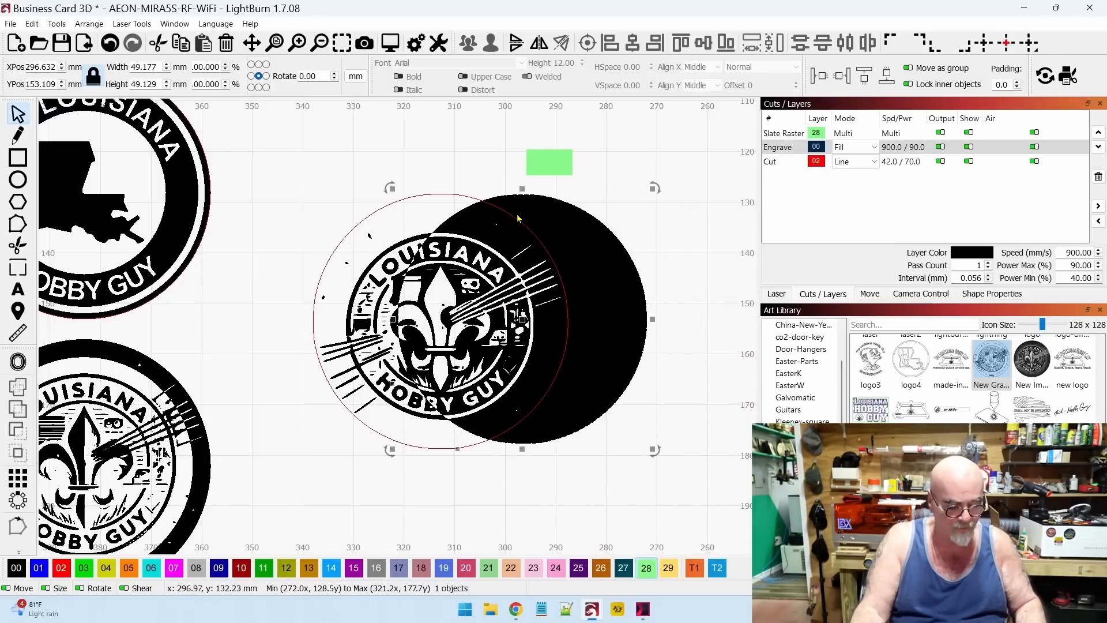
key("ctrl+z")
left_click(683, 381)
Select the small green rectangle, switch it through layers 25 and 26, and assign it to layer 27, Raster Wood.
scroll(402, 303, "up", 1)
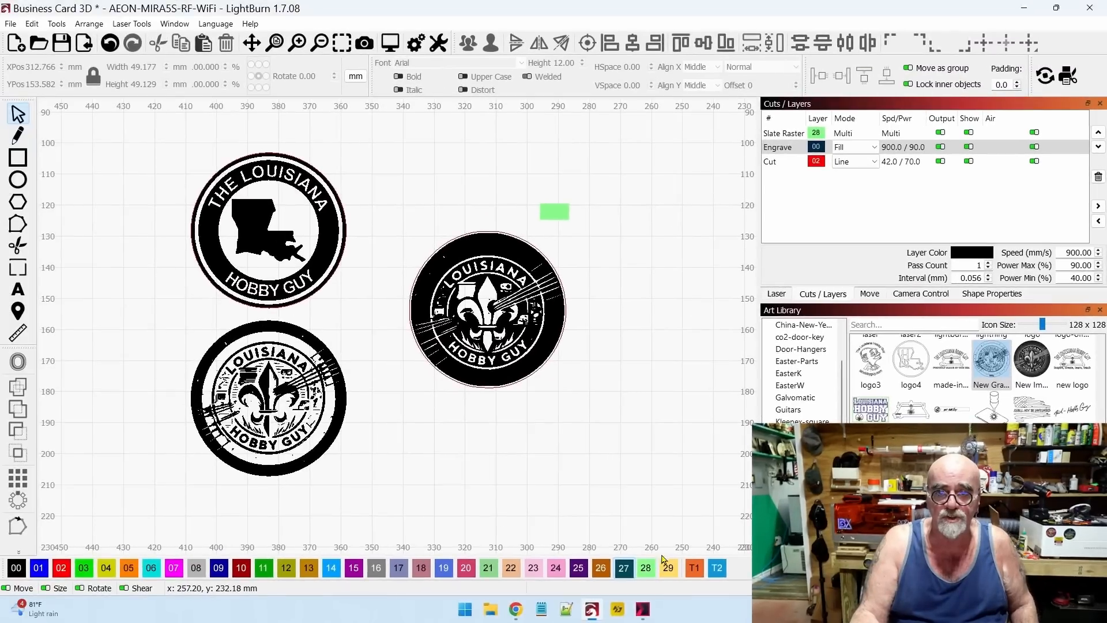
left_click_drag(602, 253, 562, 198)
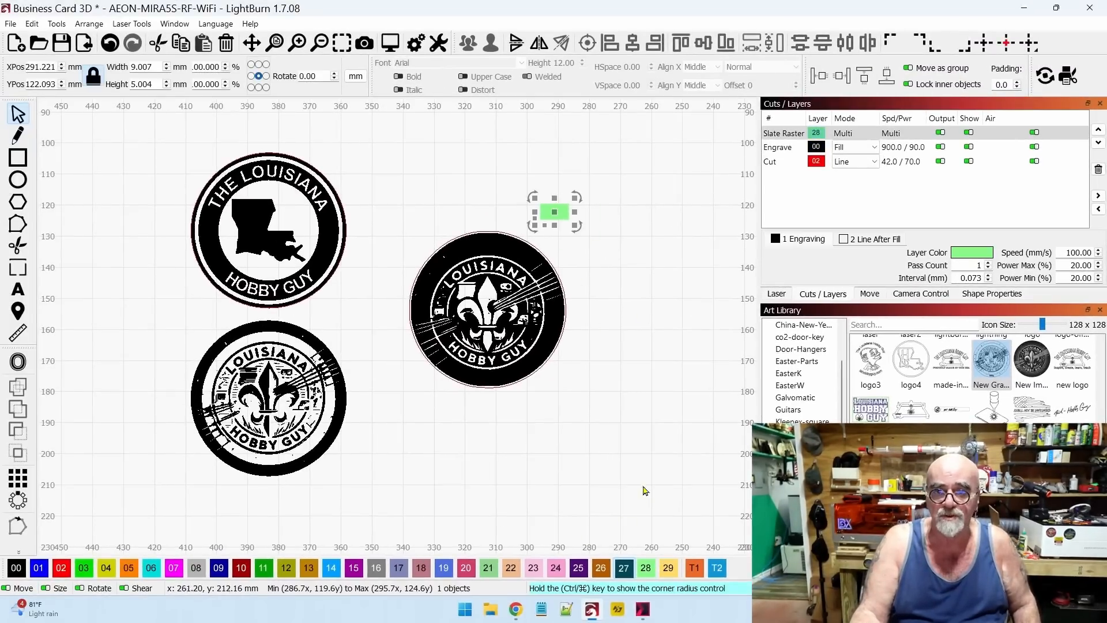
left_click(579, 567)
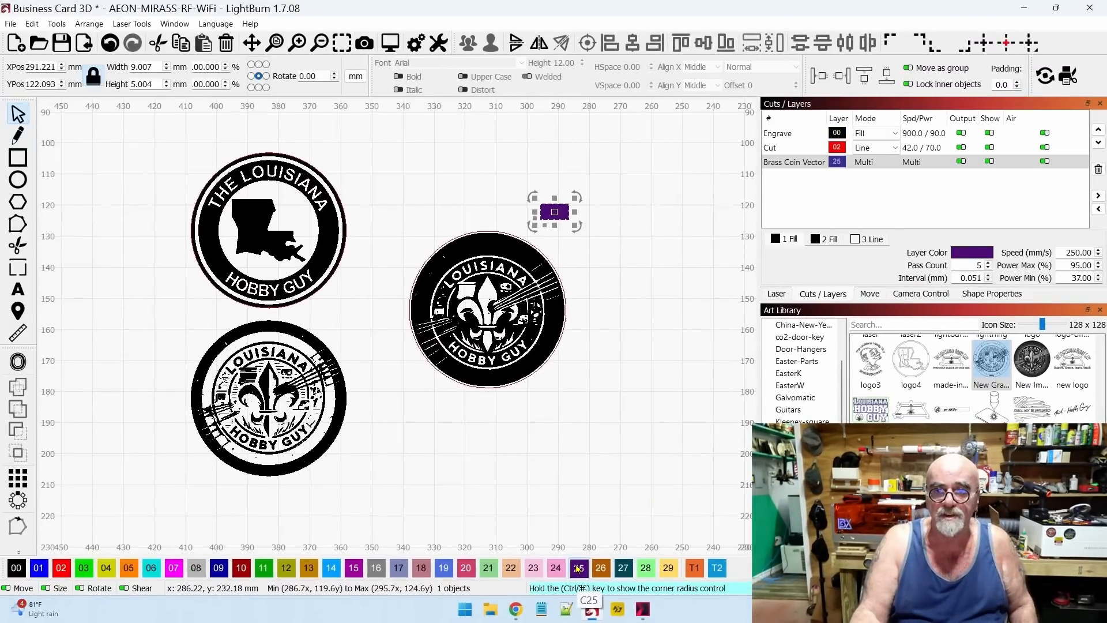
left_click(602, 569)
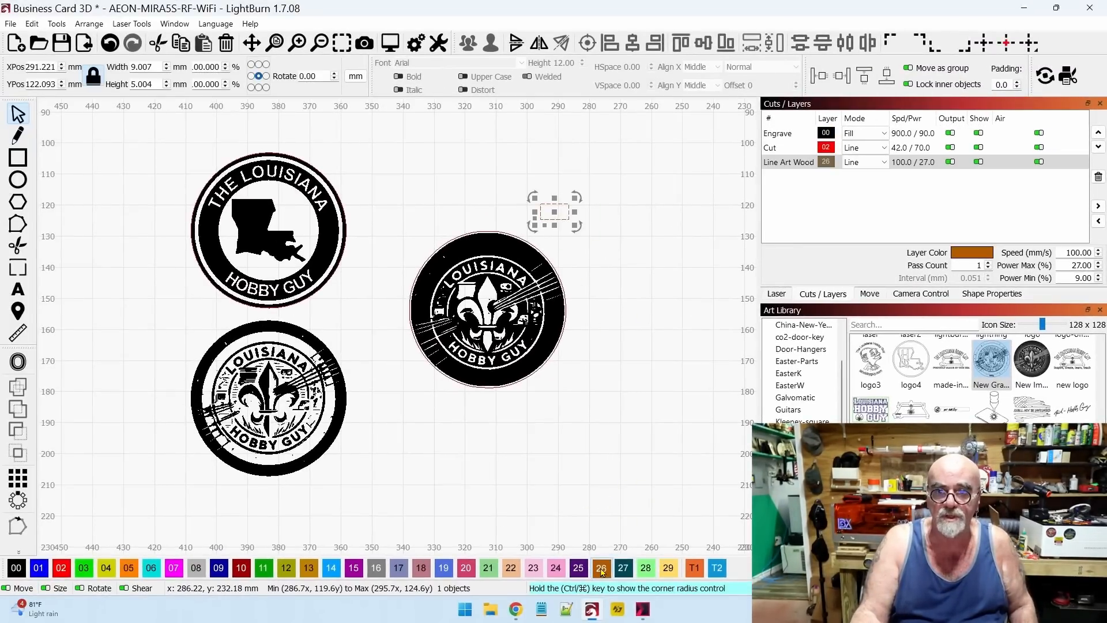
left_click(624, 569)
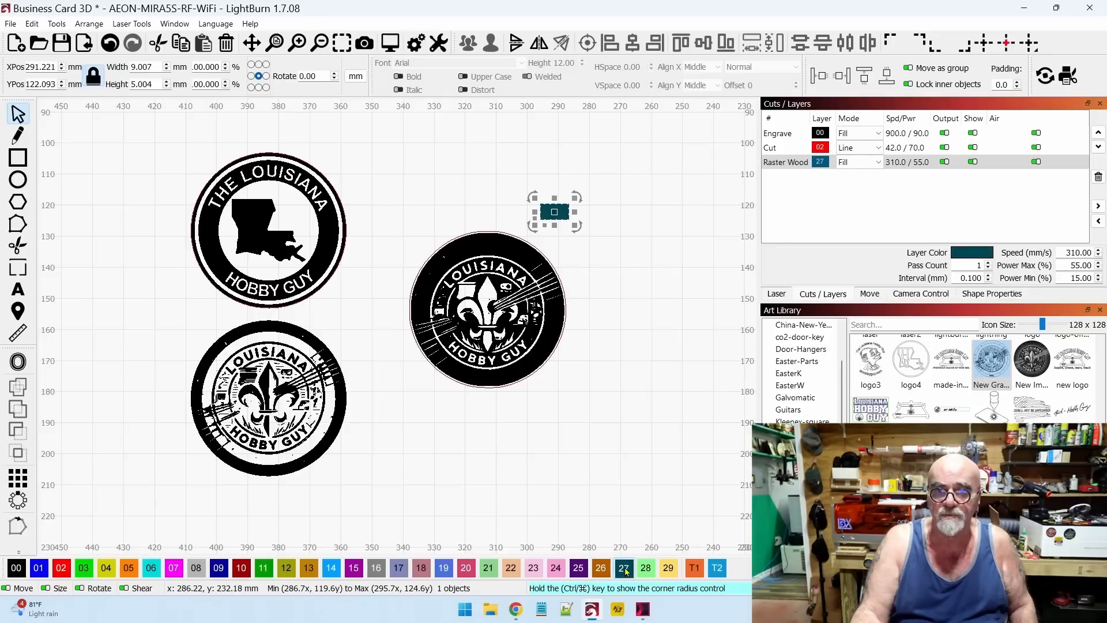
left_click(790, 166)
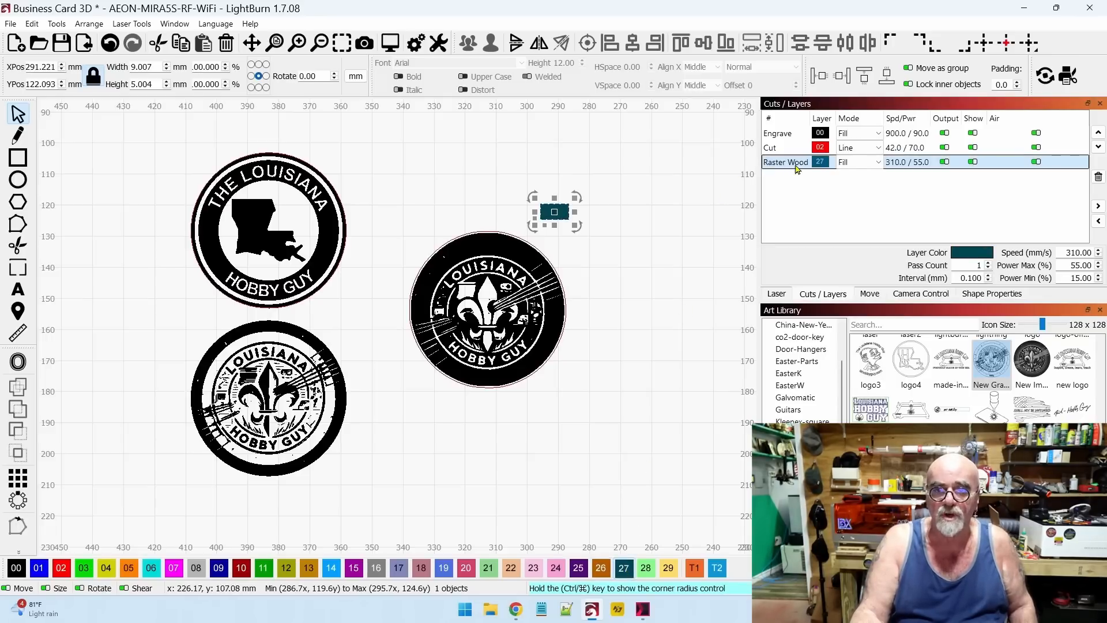